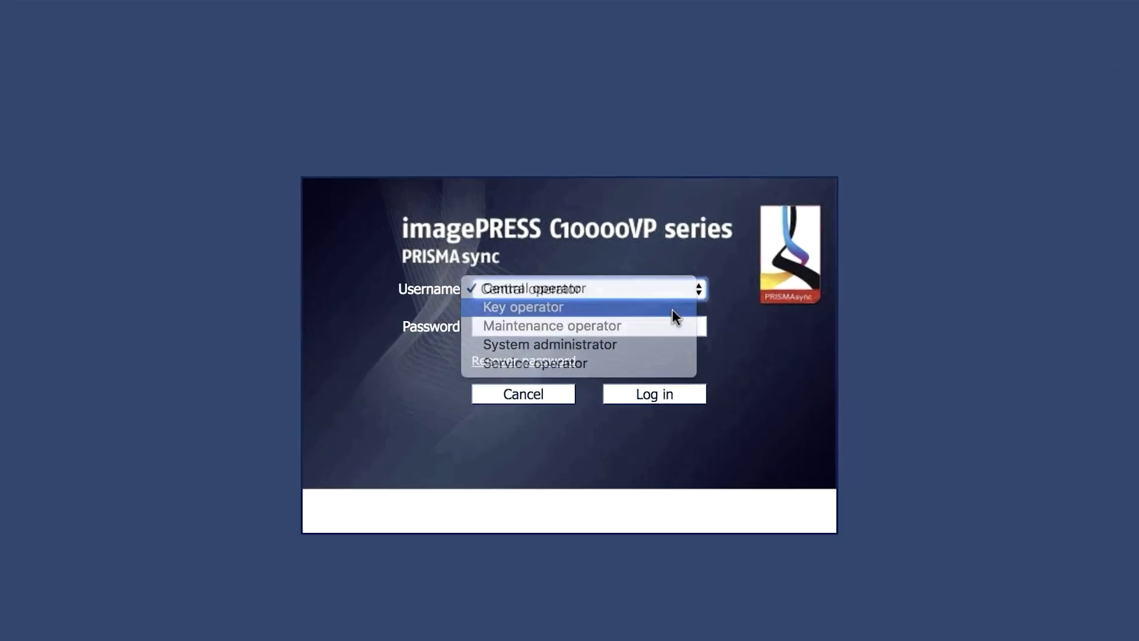
- Log in to the Settings Editor with the Key operator account
{"action": "left_click", "coordinate": [672, 309]}
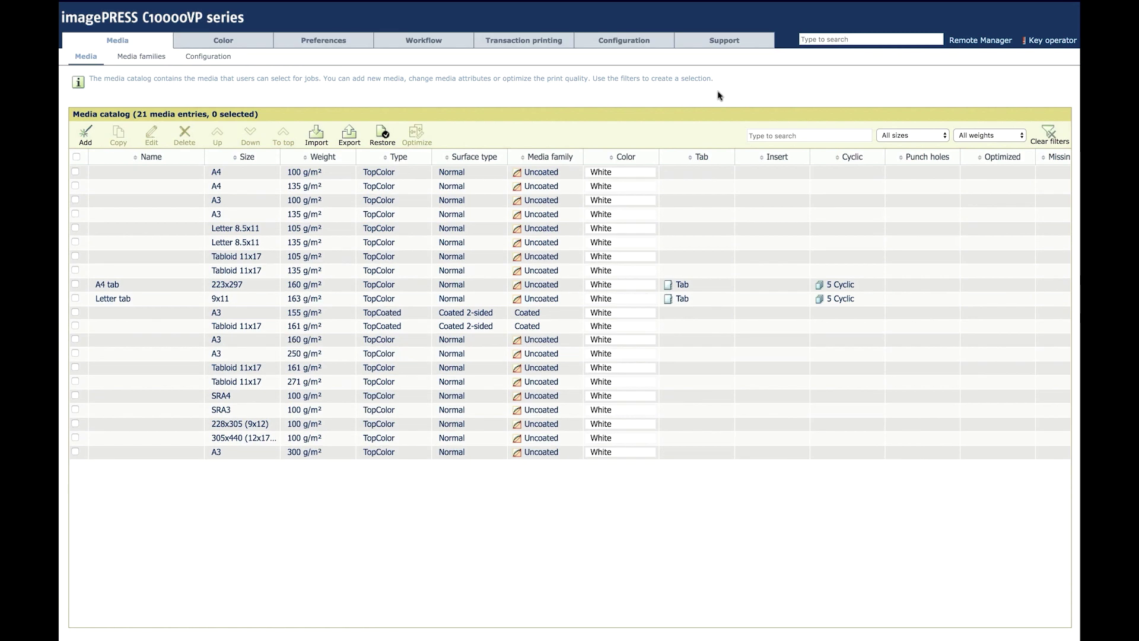
- Sort the media catalog by media family, weight and size, then open the Tabloid 11x17 105 g/m² entry
{"action": "left_click", "coordinate": [559, 158]}
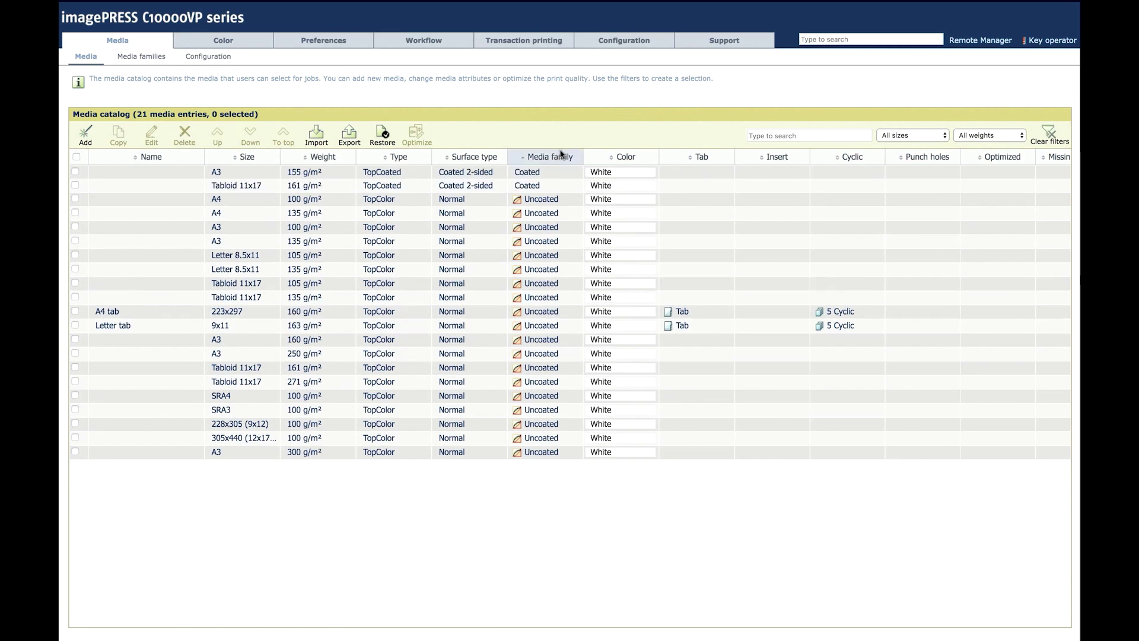
{"action": "left_click", "coordinate": [315, 157]}
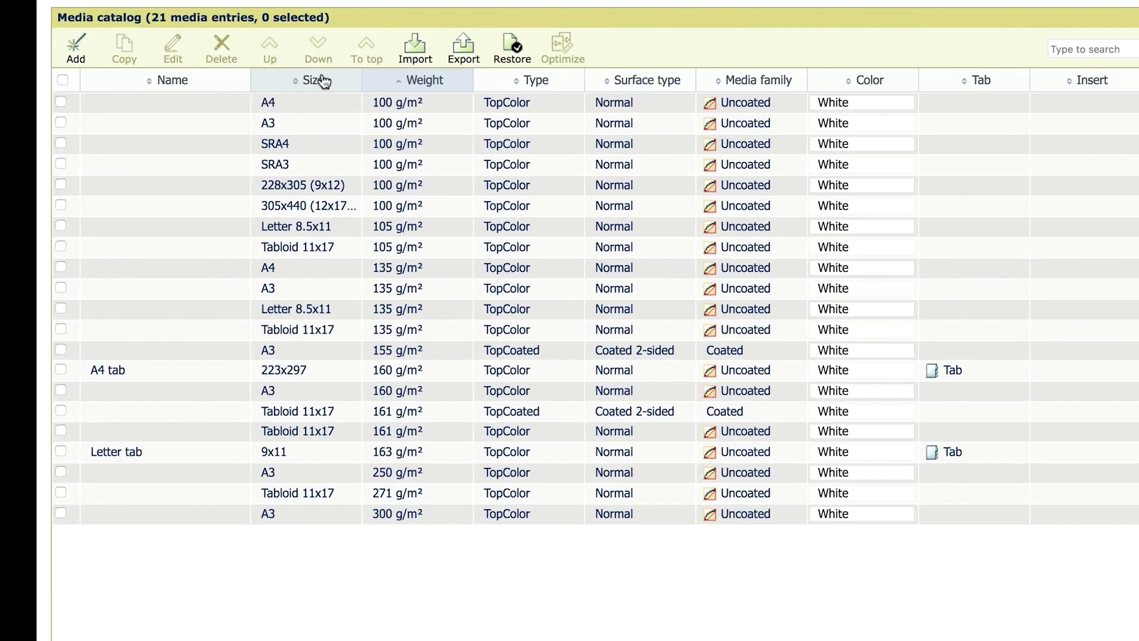
{"action": "left_click", "coordinate": [321, 81]}
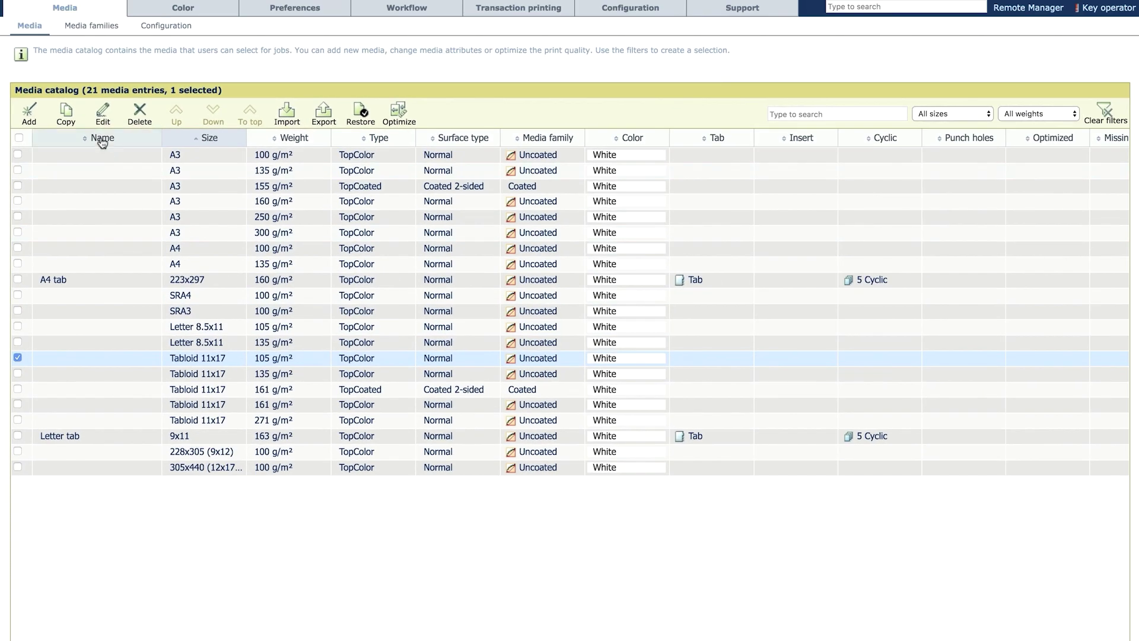
{"action": "left_click", "coordinate": [125, 75]}
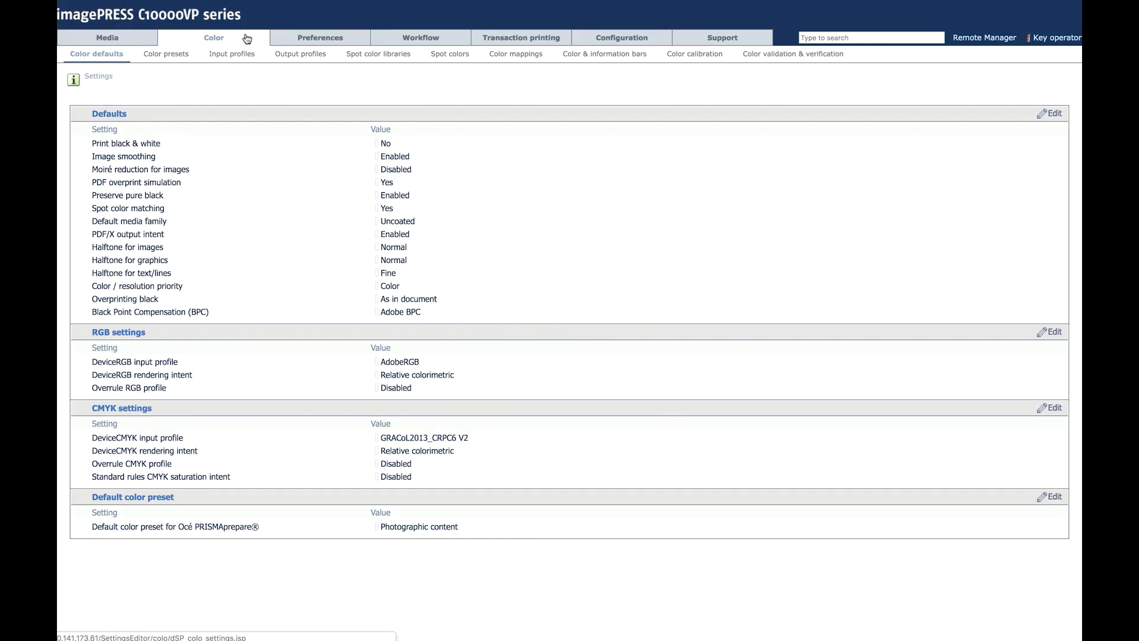
- Change the calibration media from Hammermill to Tabloid 11x17, 105 g/m², TopColor, White
{"action": "left_click", "coordinate": [700, 54]}
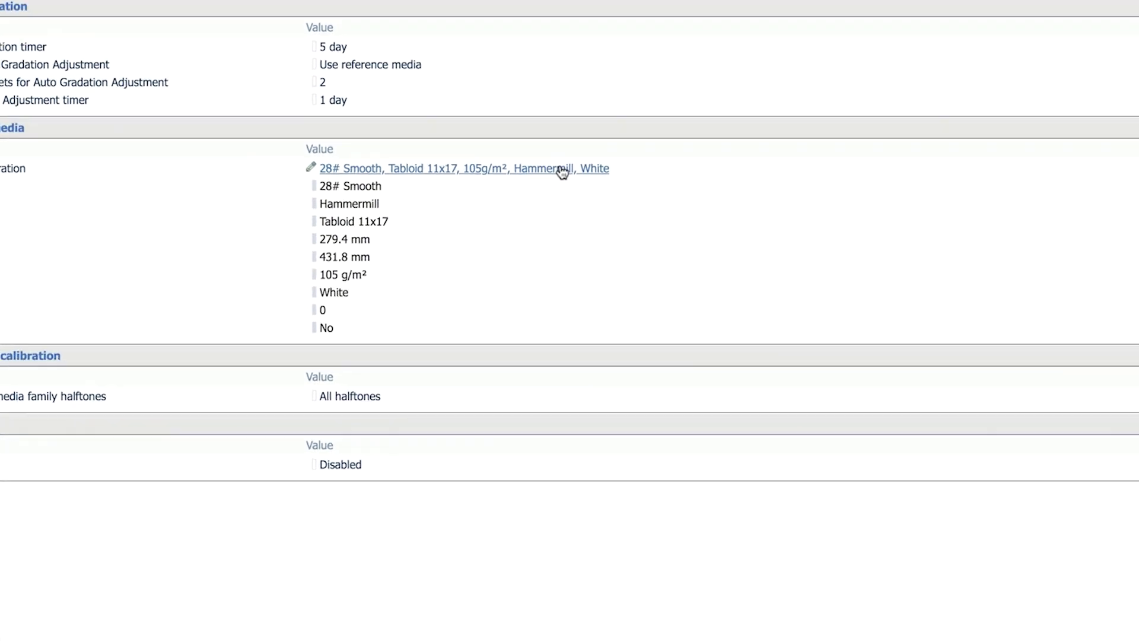
{"action": "left_click", "coordinate": [532, 140]}
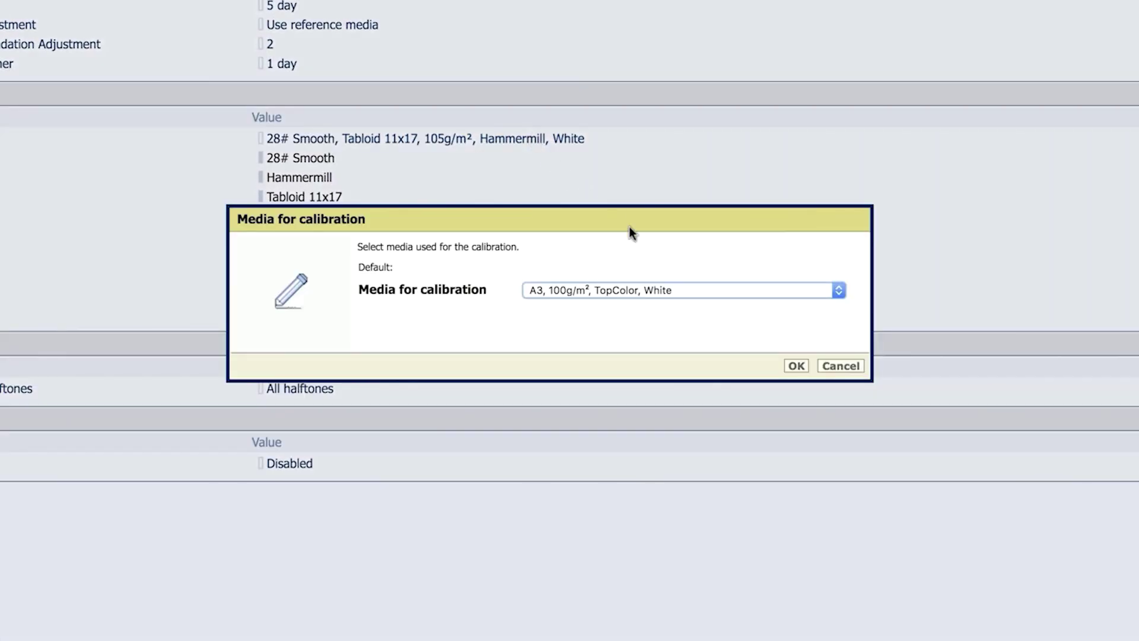
{"action": "left_click", "coordinate": [739, 288]}
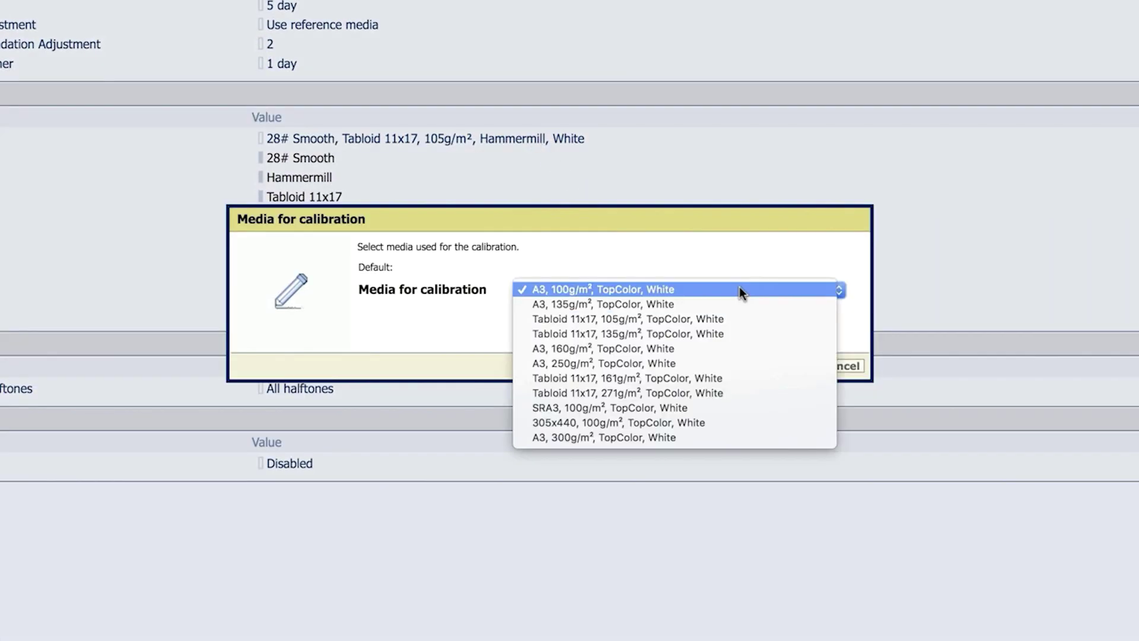
{"action": "left_click", "coordinate": [713, 321]}
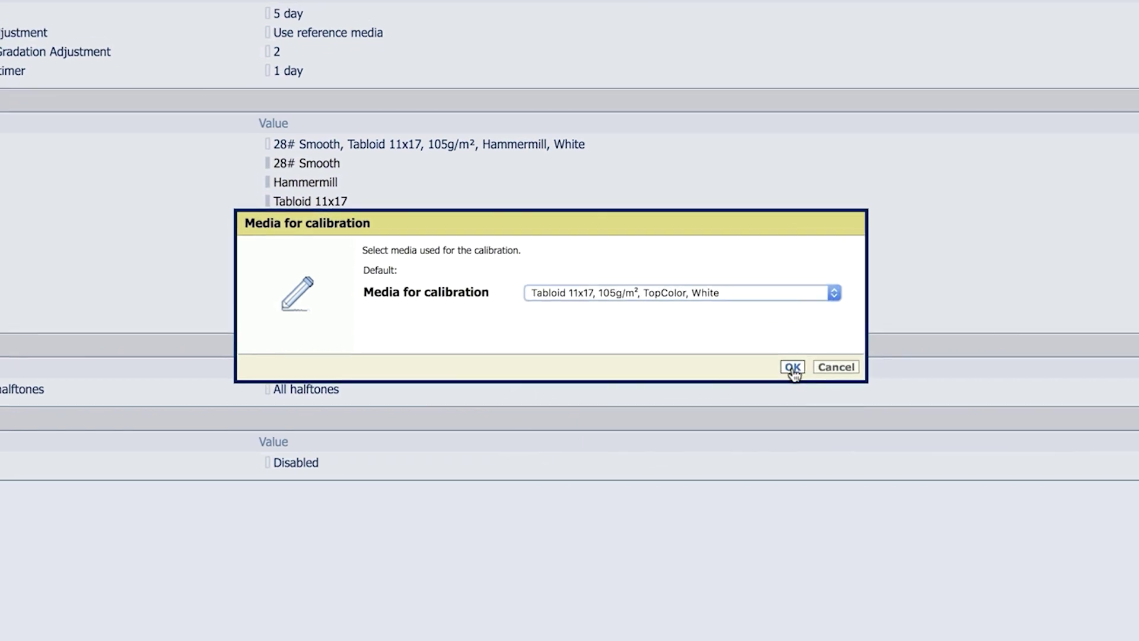
{"action": "left_click", "coordinate": [796, 365]}
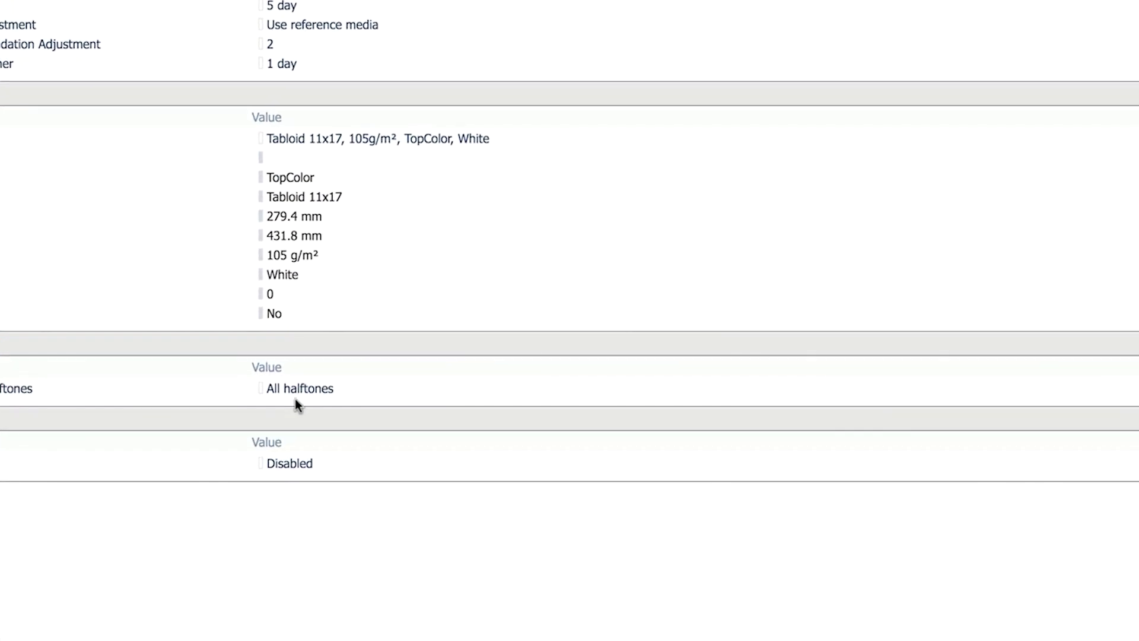
- Use Halftone normal as the basis for all media family halftones and enable G7® support
{"action": "left_click", "coordinate": [315, 391]}
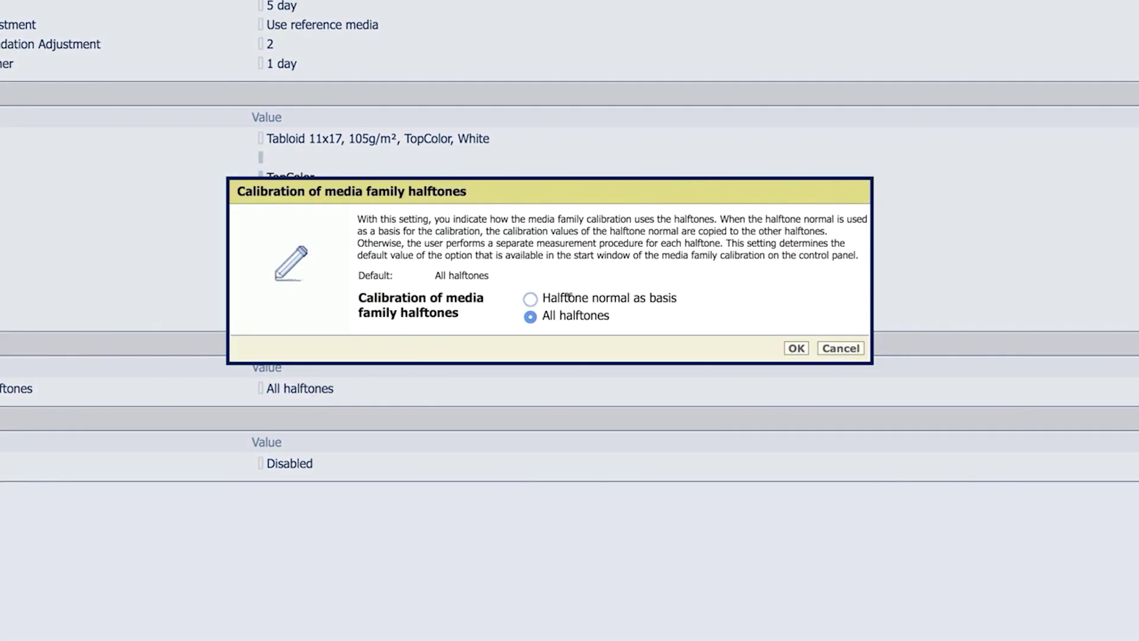
{"action": "left_click", "coordinate": [530, 298]}
{"action": "left_click", "coordinate": [784, 354]}
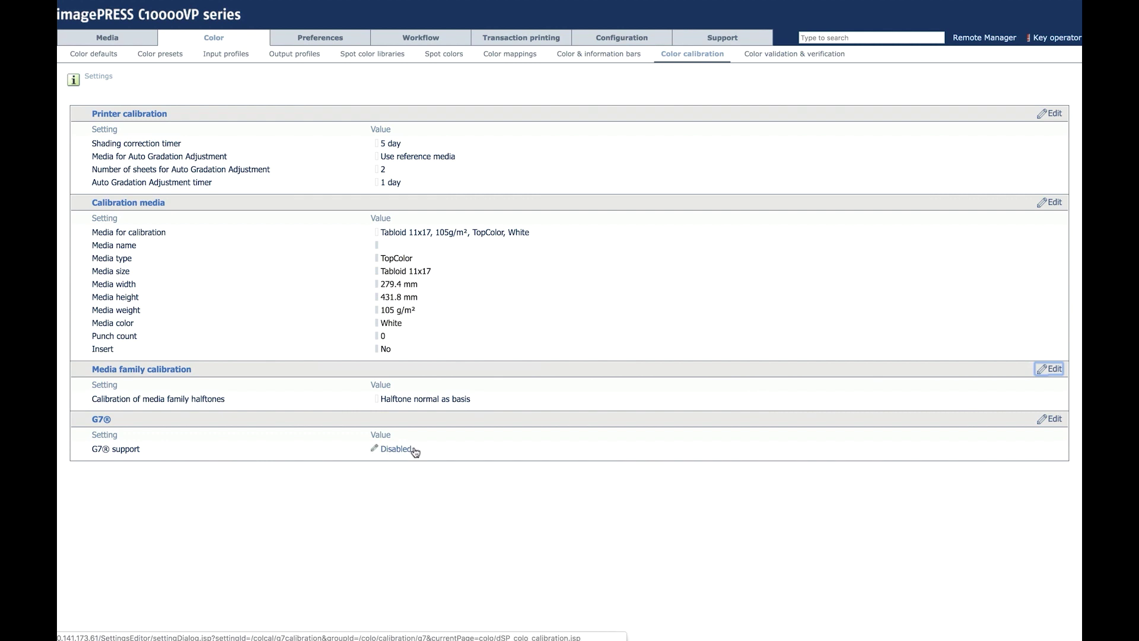
{"action": "left_click", "coordinate": [407, 450]}
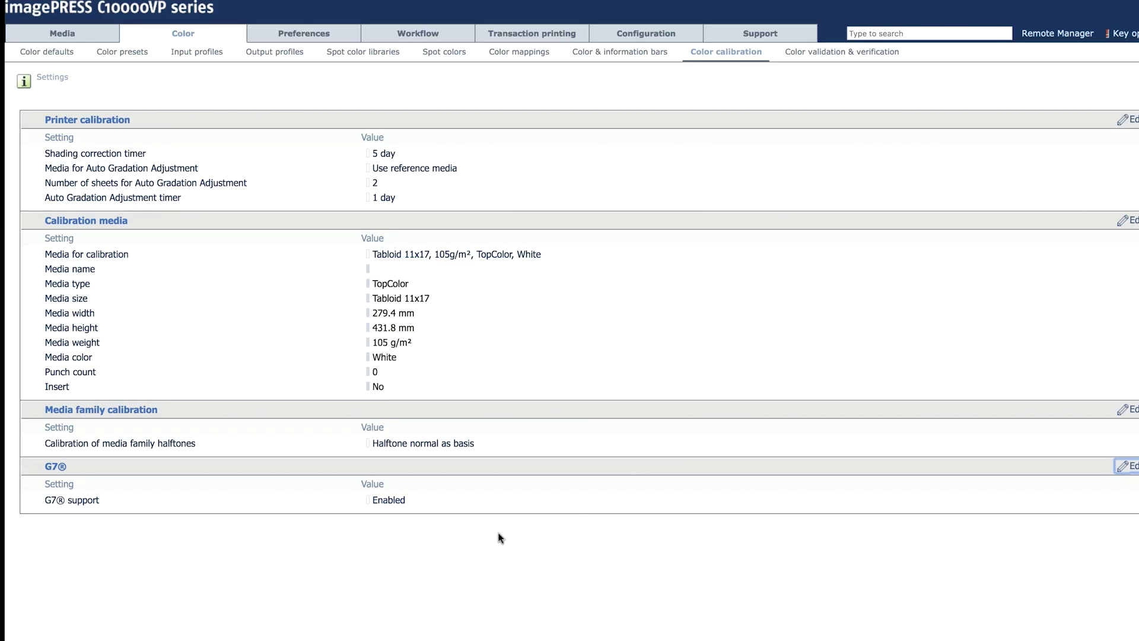
{"action": "left_click", "coordinate": [80, 36]}
- Create media family 'G7 Uncoated' with G7® ticked and the G7 Uncoated output profile
{"action": "left_click", "coordinate": [107, 55]}
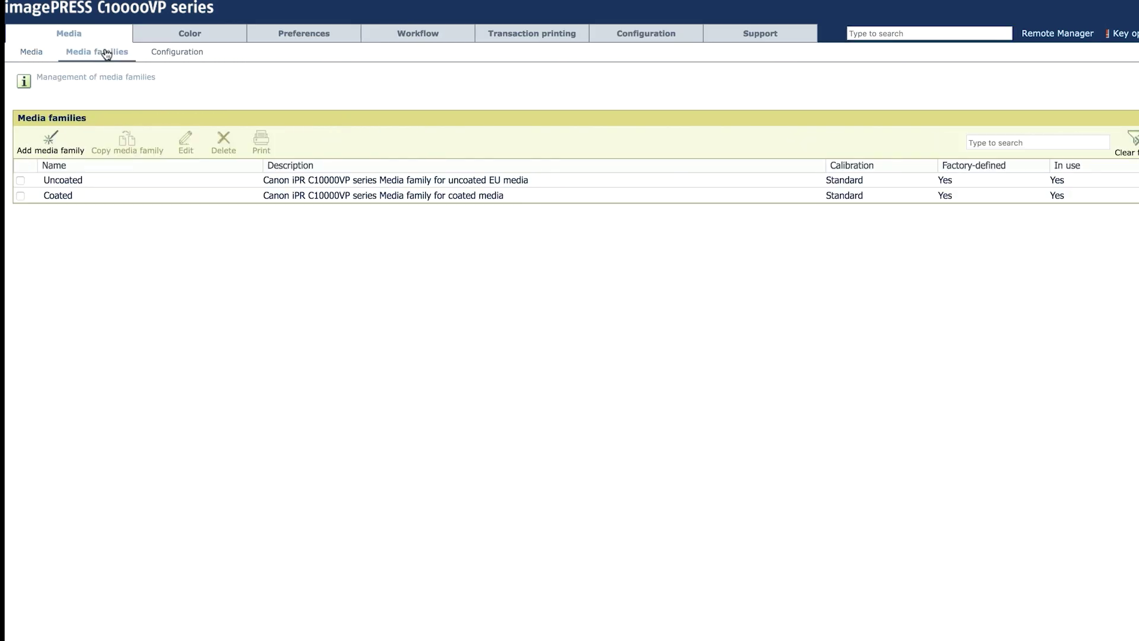
{"action": "left_click", "coordinate": [60, 140]}
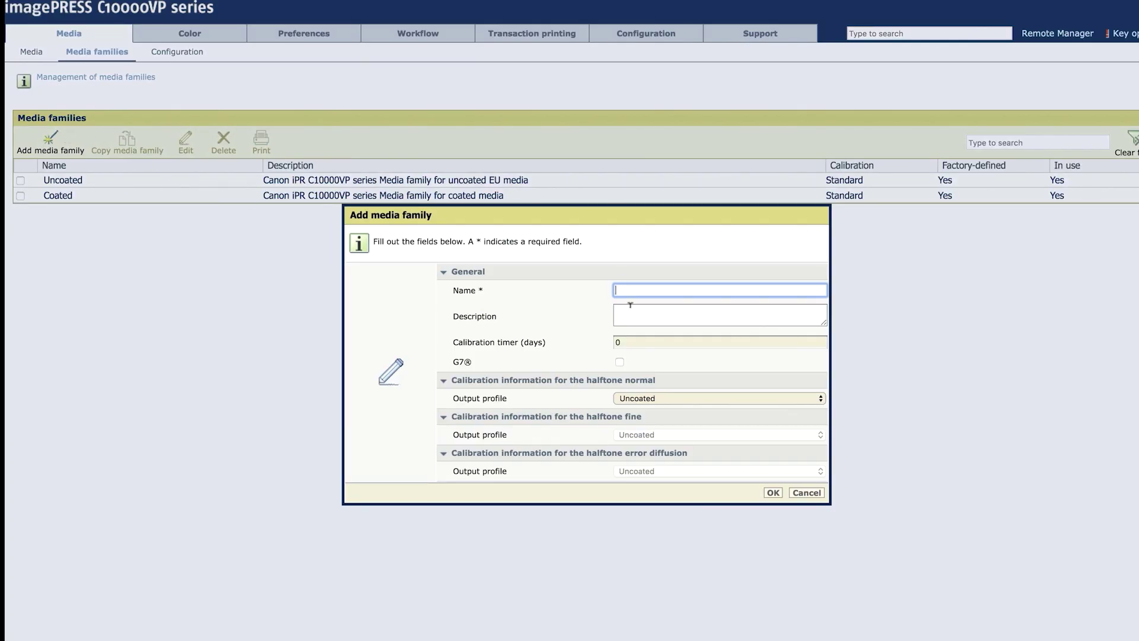
{"action": "type", "text": "G"}
{"action": "type", "text": "7 U"}
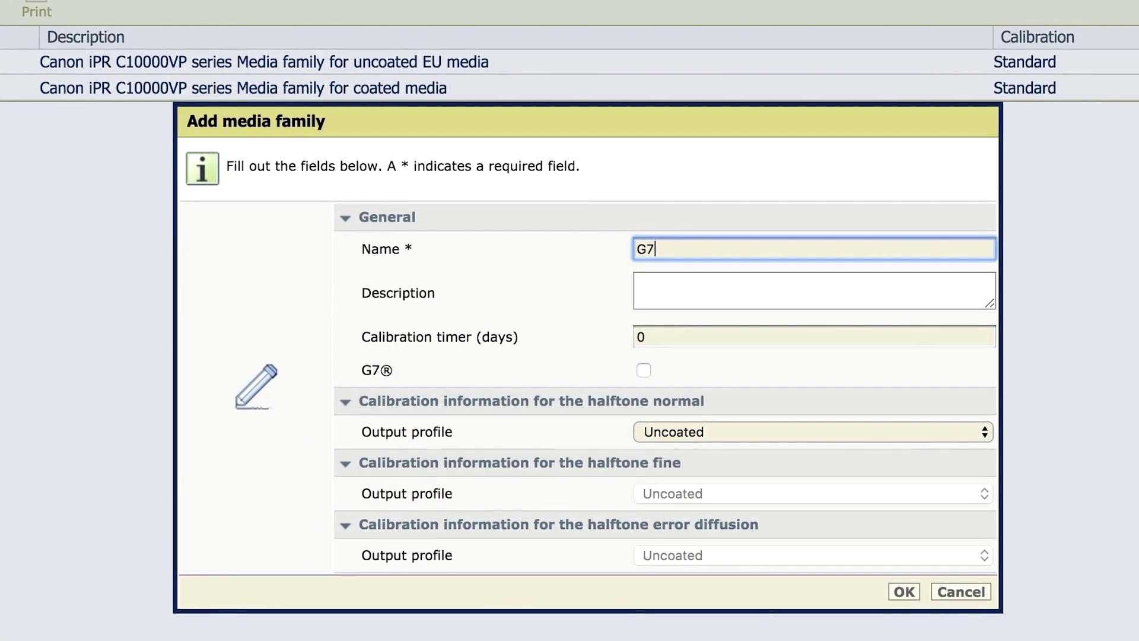
{"action": "type", "text": "ncoated"}
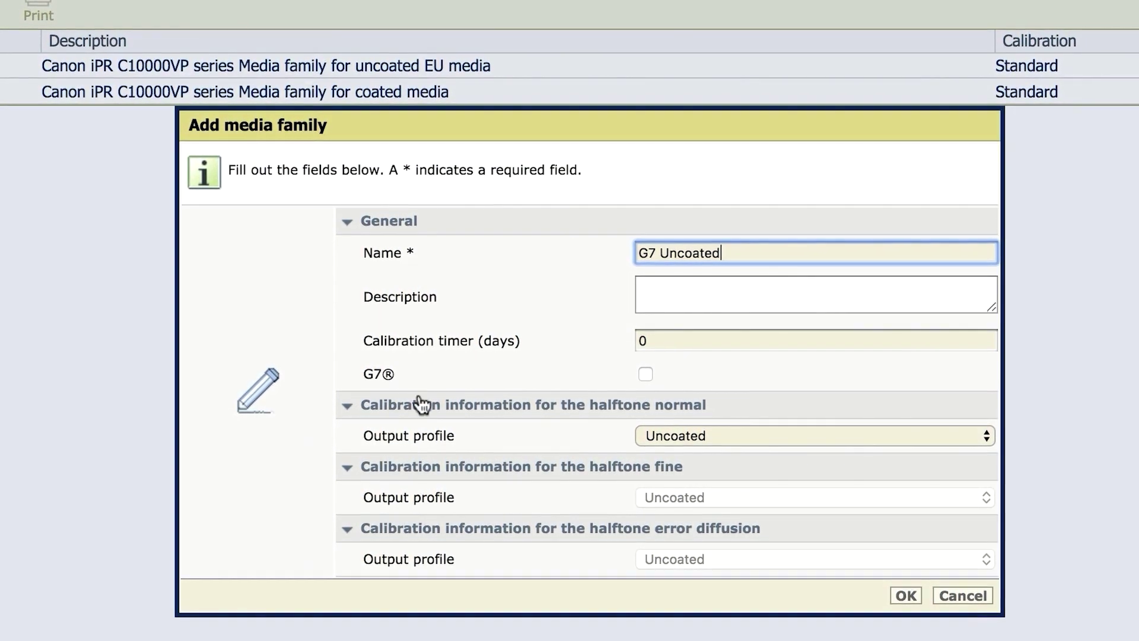
{"action": "left_click", "coordinate": [645, 375]}
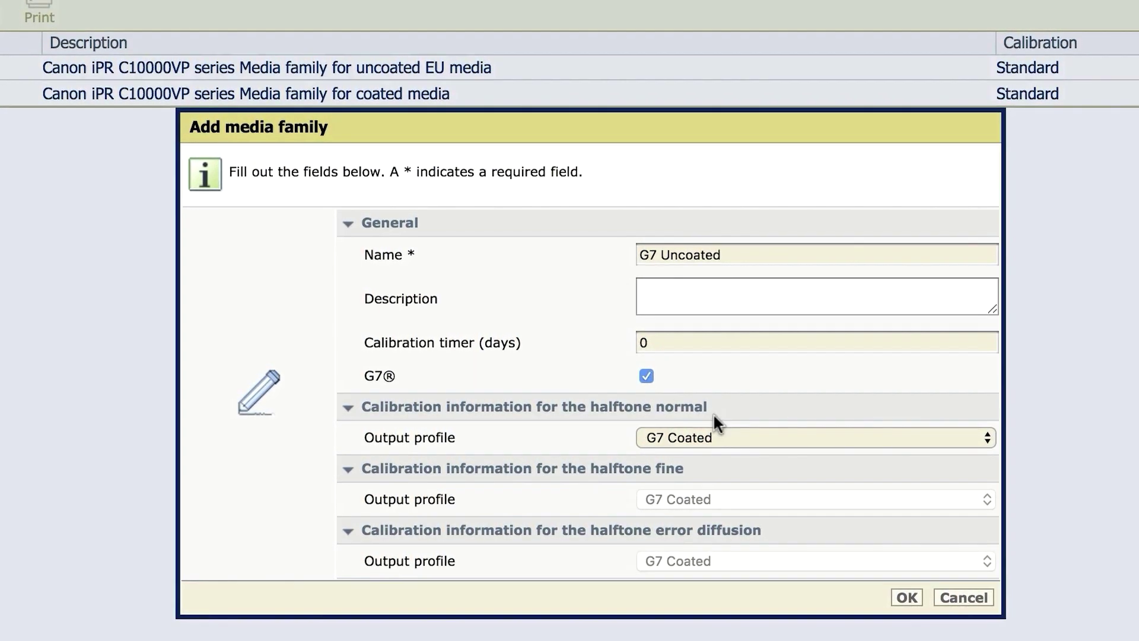
{"action": "left_click", "coordinate": [747, 437]}
{"action": "left_click", "coordinate": [751, 456]}
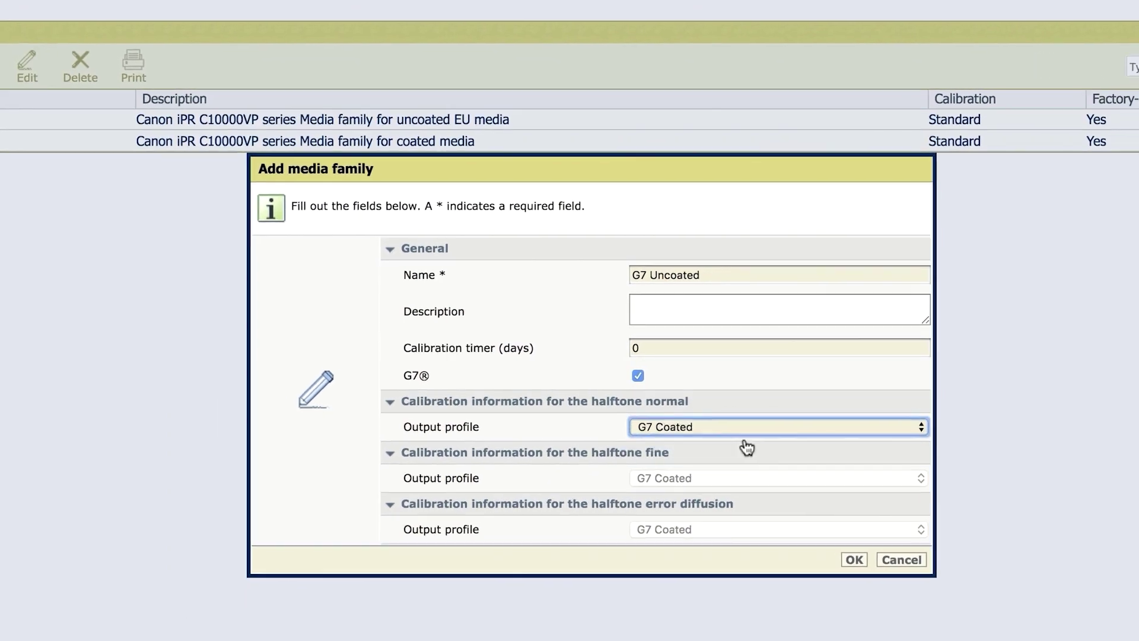
{"action": "left_click", "coordinate": [805, 523]}
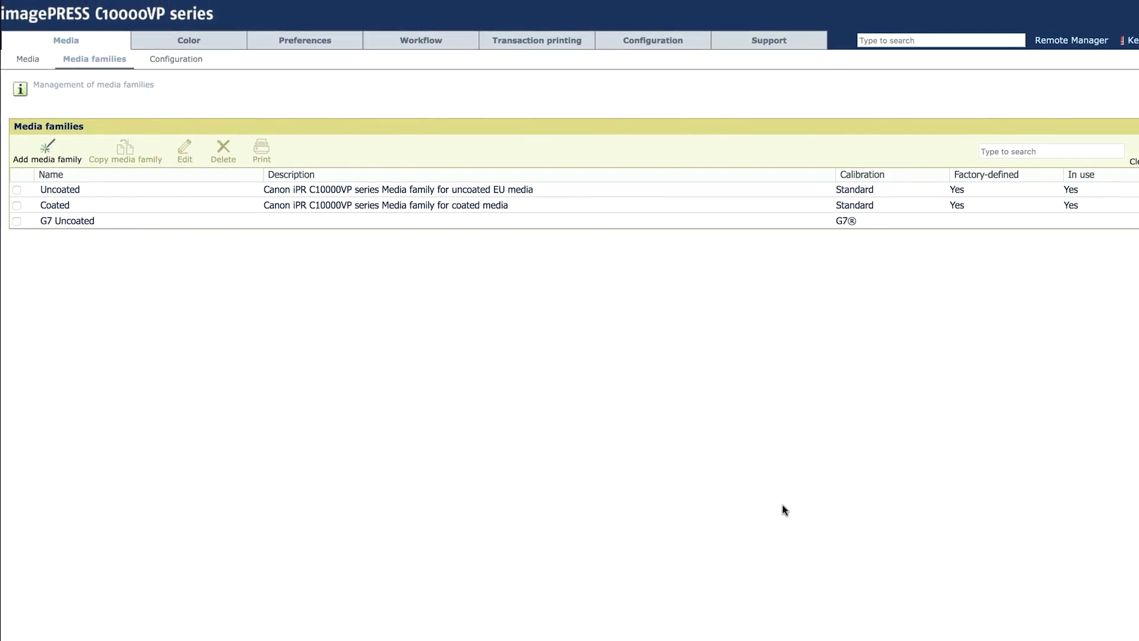
{"action": "left_click", "coordinate": [27, 60]}
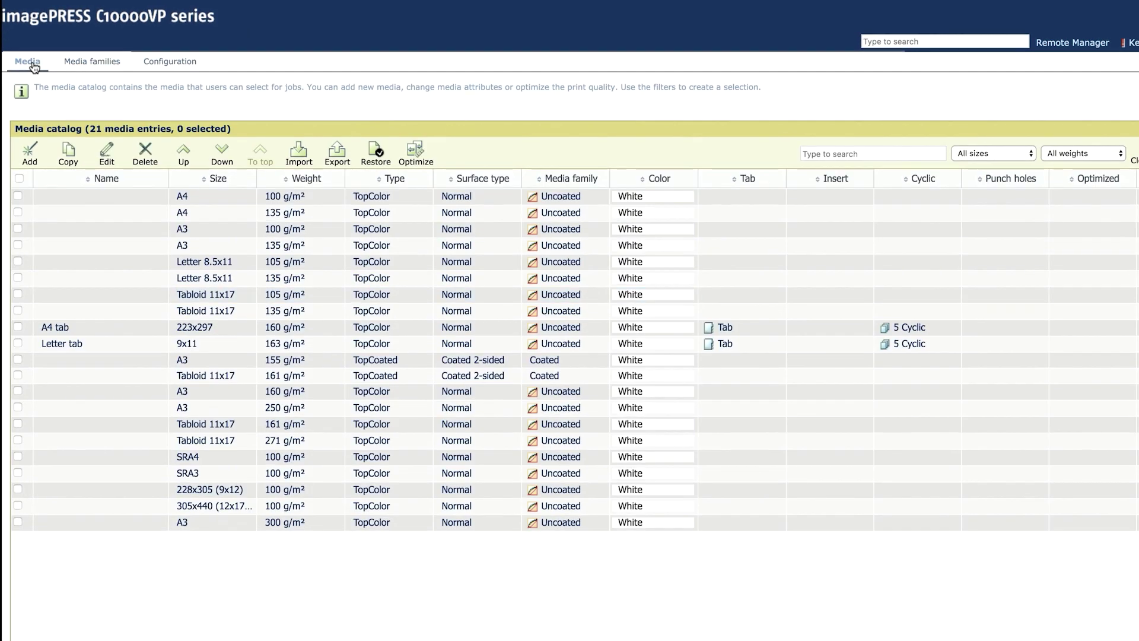
- Add a new media entry named Hammermill, size Tabloid 11x17, weight 105 g/m²
{"action": "left_click", "coordinate": [29, 153]}
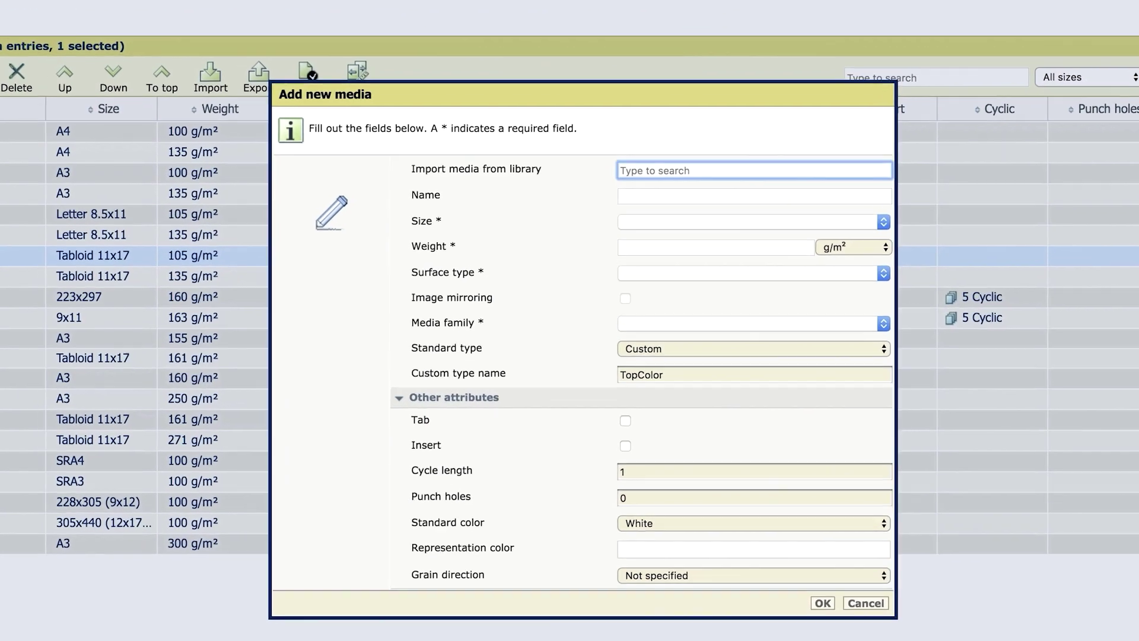
{"action": "left_click", "coordinate": [675, 218]}
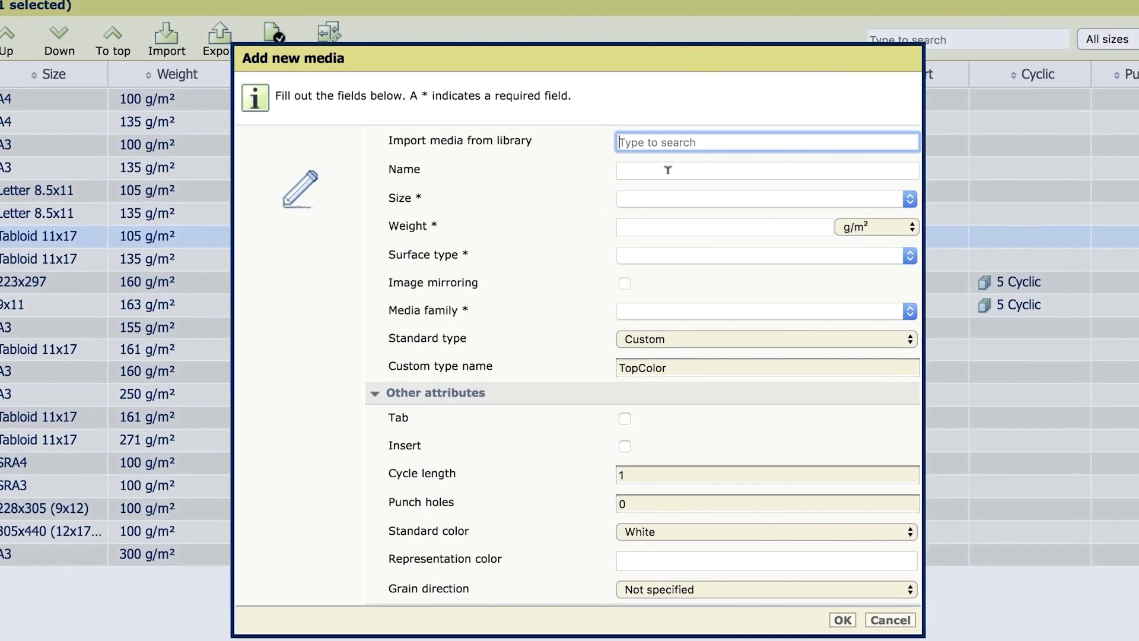
{"action": "type", "text": "Hammermill"}
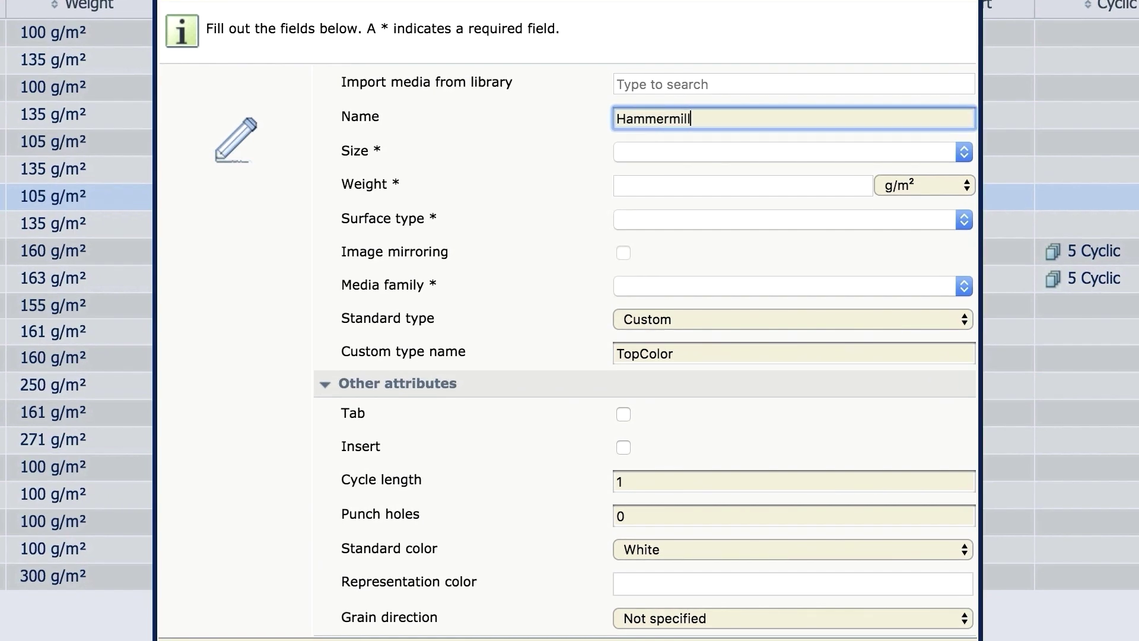
{"action": "left_click", "coordinate": [783, 152]}
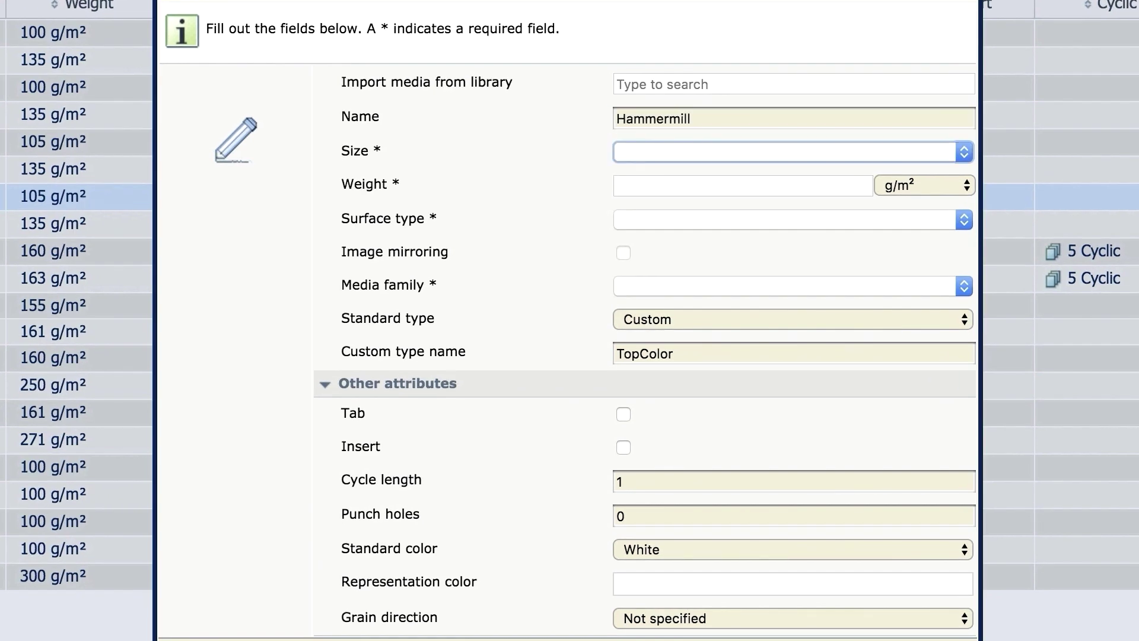
{"action": "left_click", "coordinate": [635, 150]}
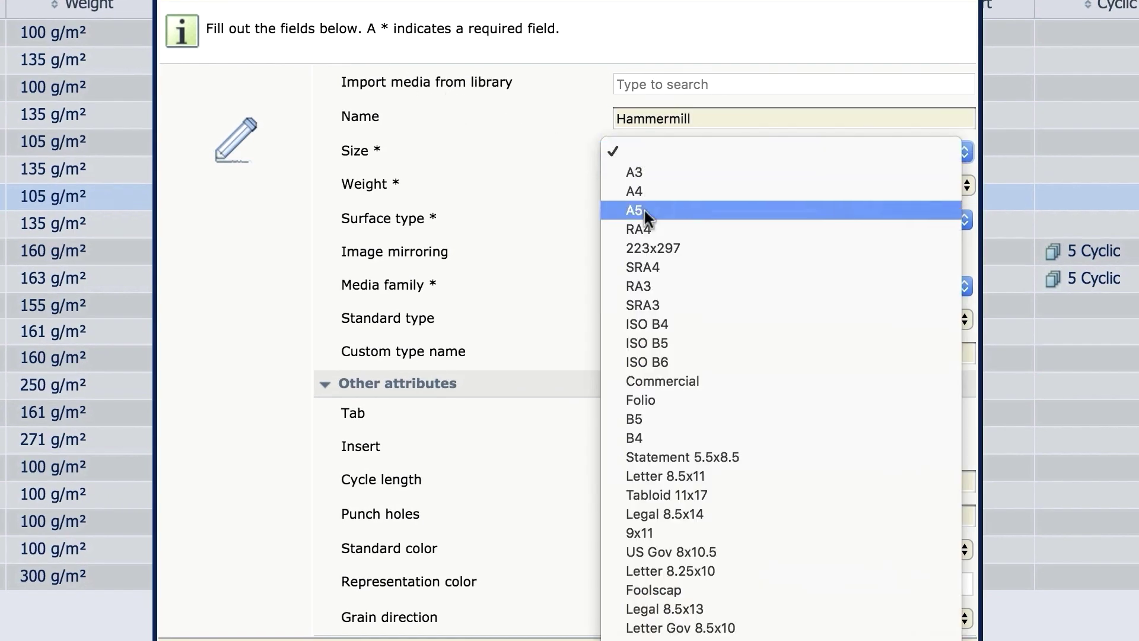
{"action": "left_click", "coordinate": [724, 494]}
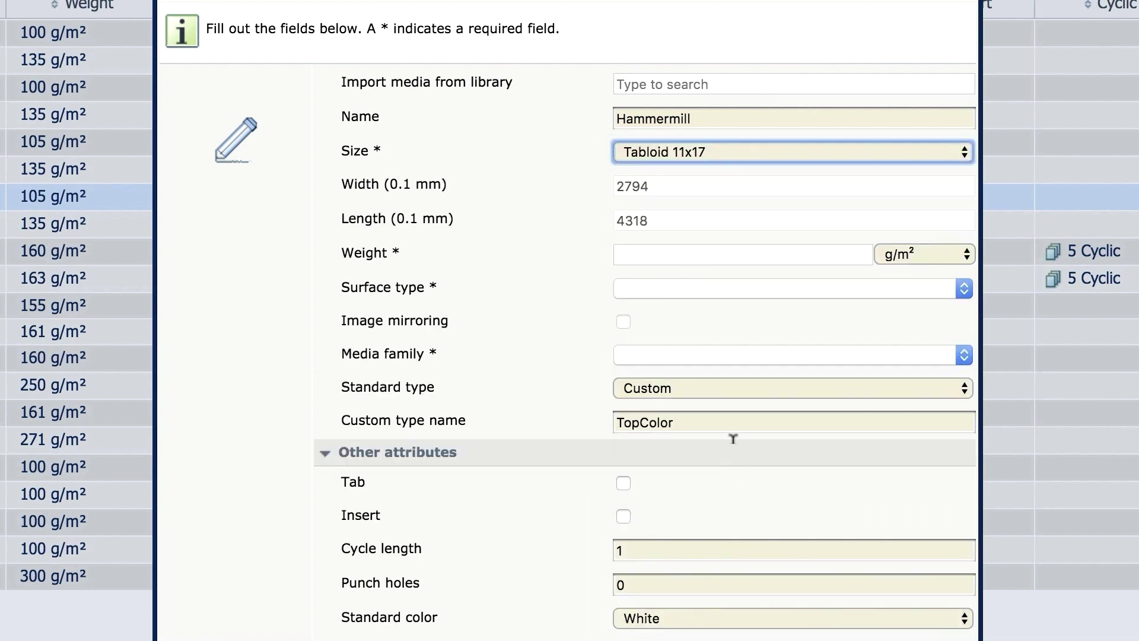
{"action": "left_click", "coordinate": [739, 253]}
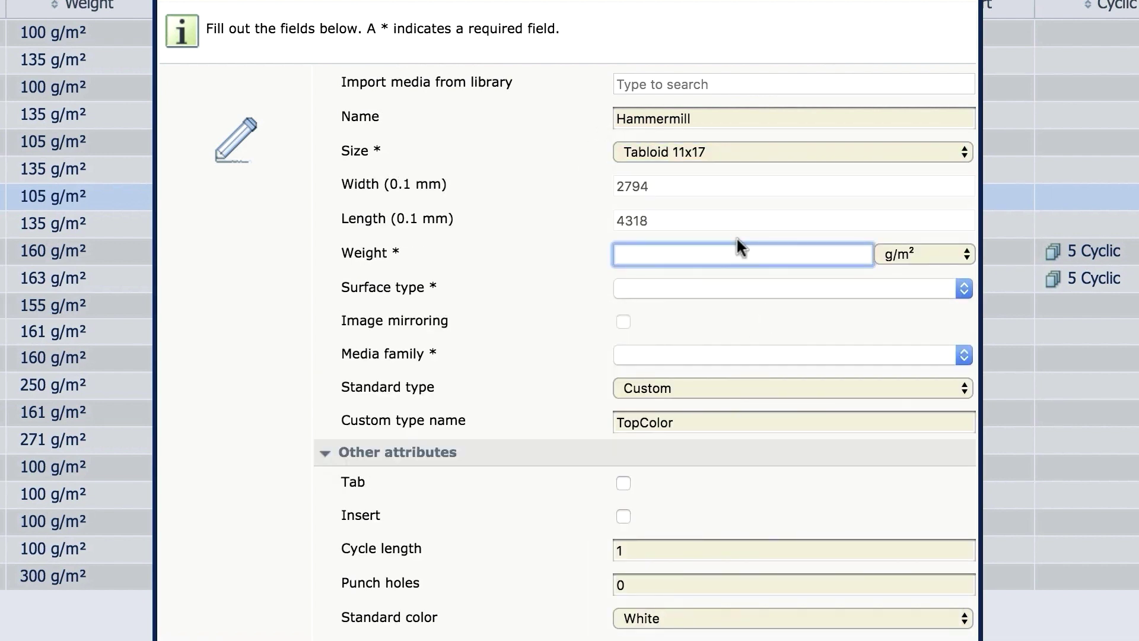
{"action": "type", "text": "105"}
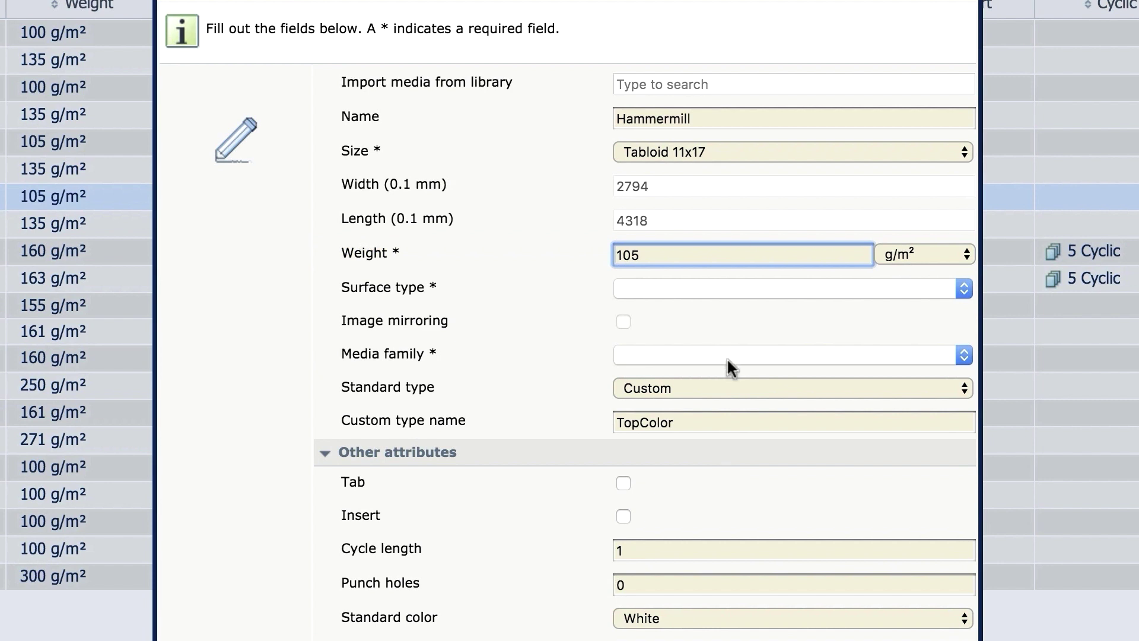
- Give it surface Normal, media family G7 Uncoated and custom type Bright 100
{"action": "left_click", "coordinate": [744, 284]}
{"action": "left_click", "coordinate": [755, 308]}
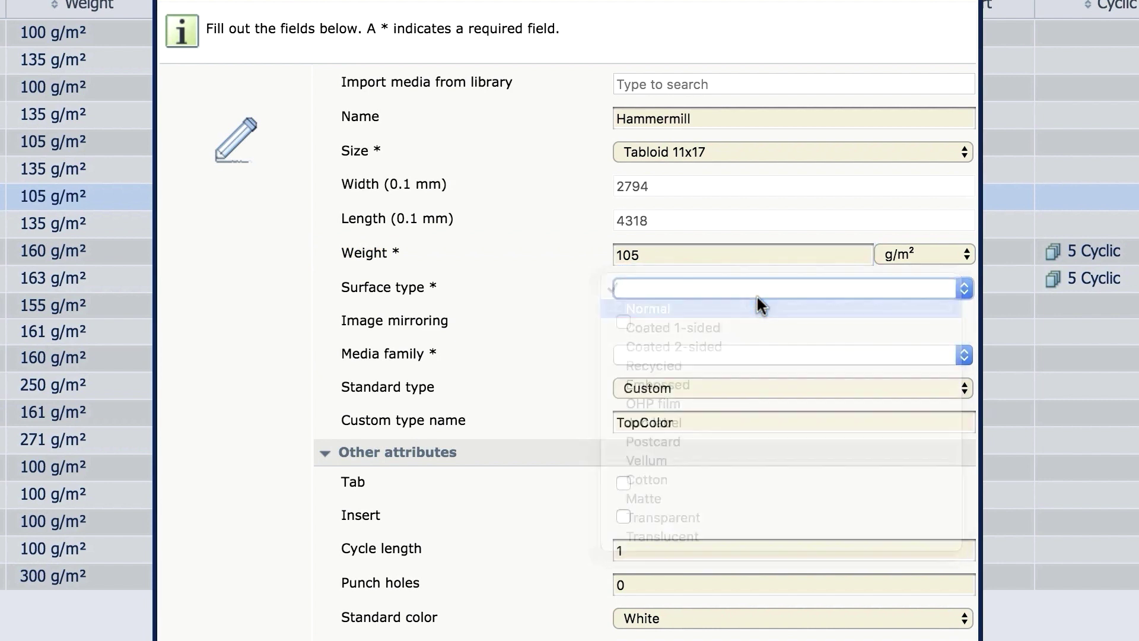
{"action": "left_click", "coordinate": [765, 350]}
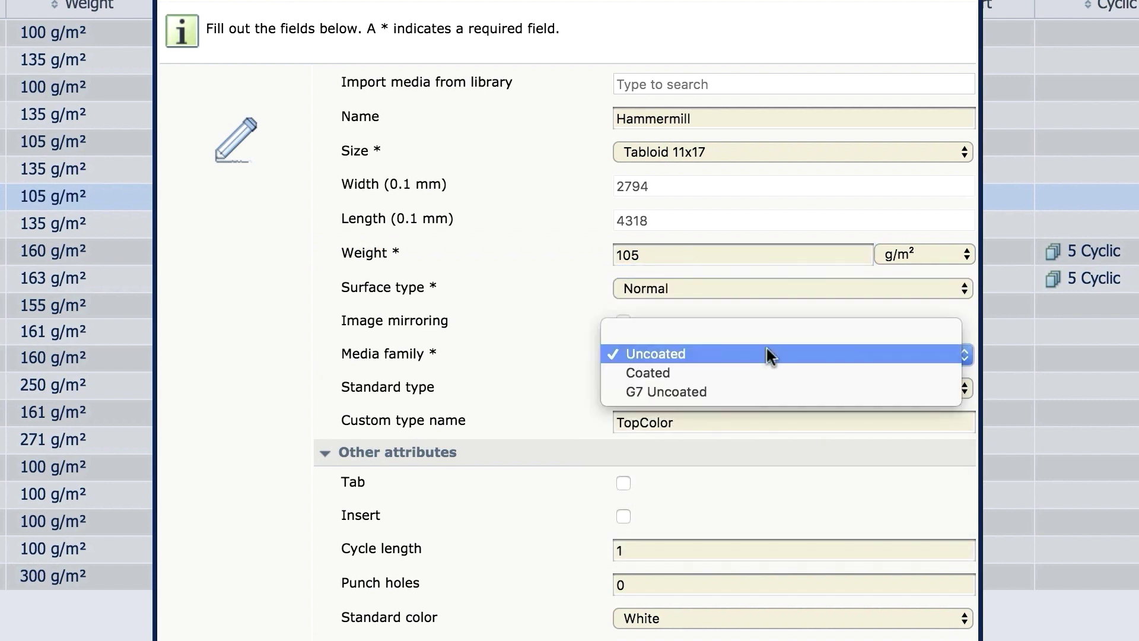
{"action": "left_click", "coordinate": [763, 385]}
{"action": "left_click_drag", "start_coordinate": [715, 415], "coordinate": [589, 400]}
{"action": "type", "text": "Brig"}
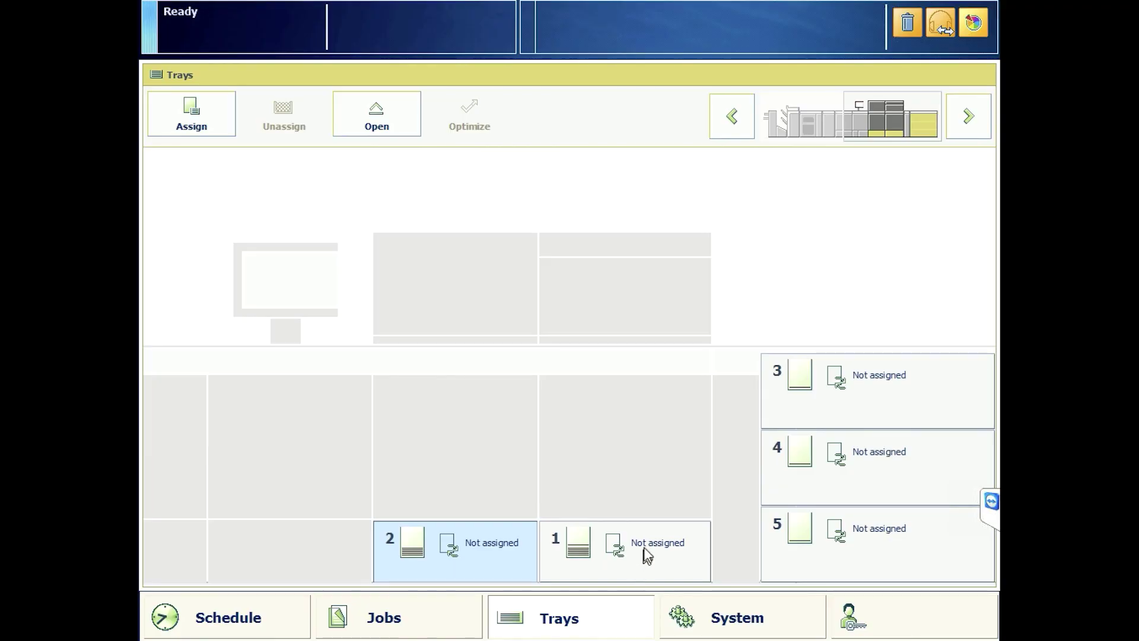
- Assign the Tabloid 11x17, 105 g/m² TopColor White media to tray 1 via the basic list
{"action": "left_click", "coordinate": [651, 548]}
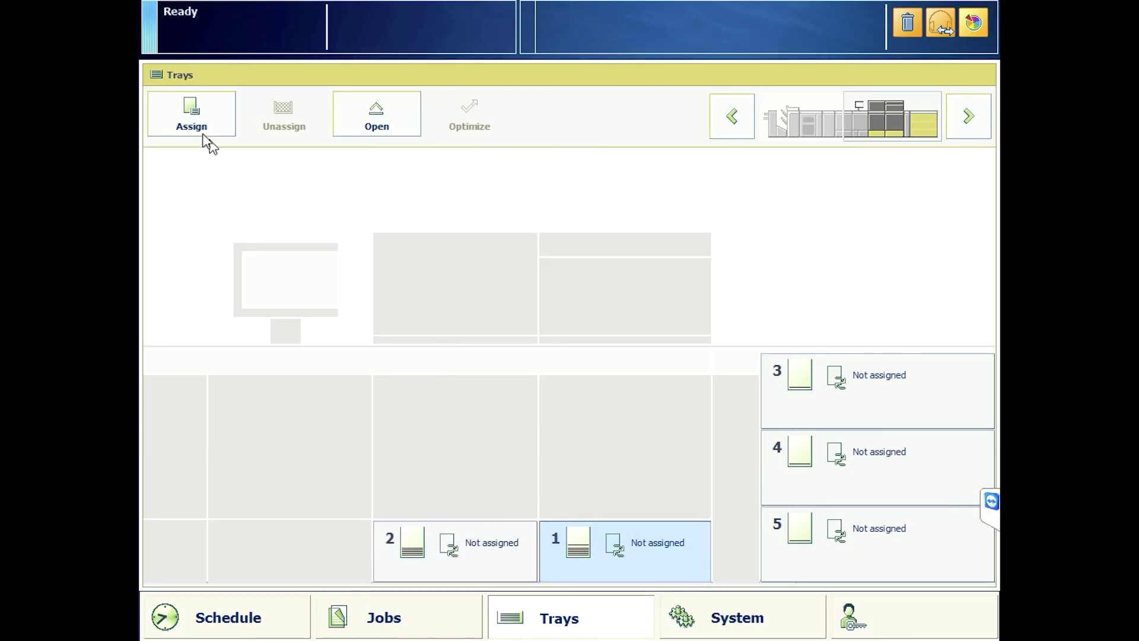
{"action": "left_click", "coordinate": [191, 116]}
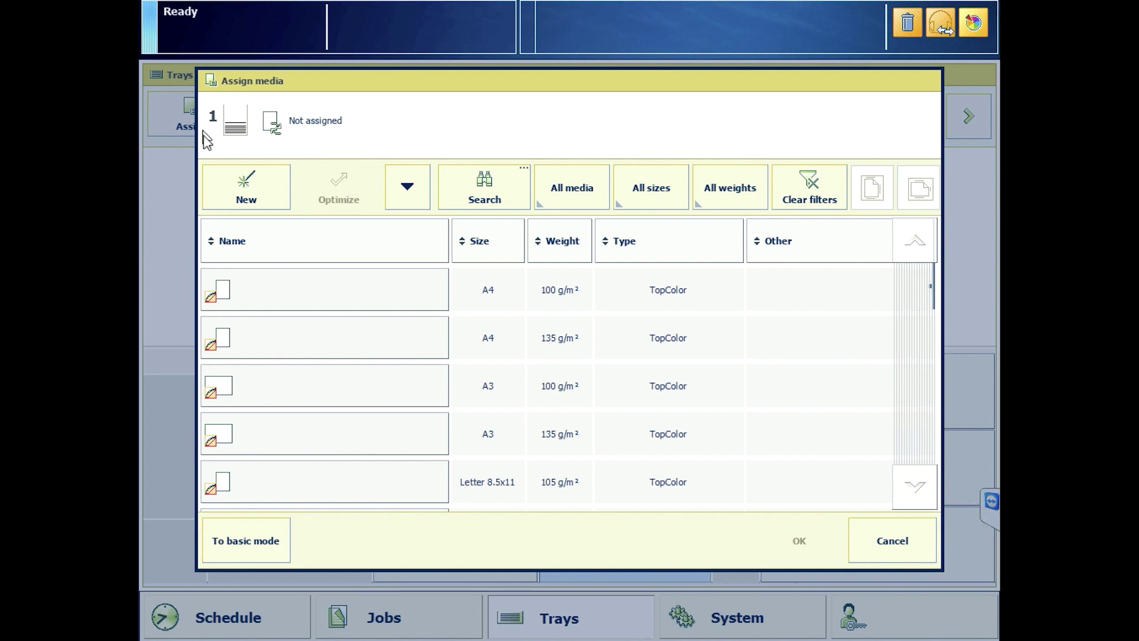
{"action": "left_click", "coordinate": [260, 541]}
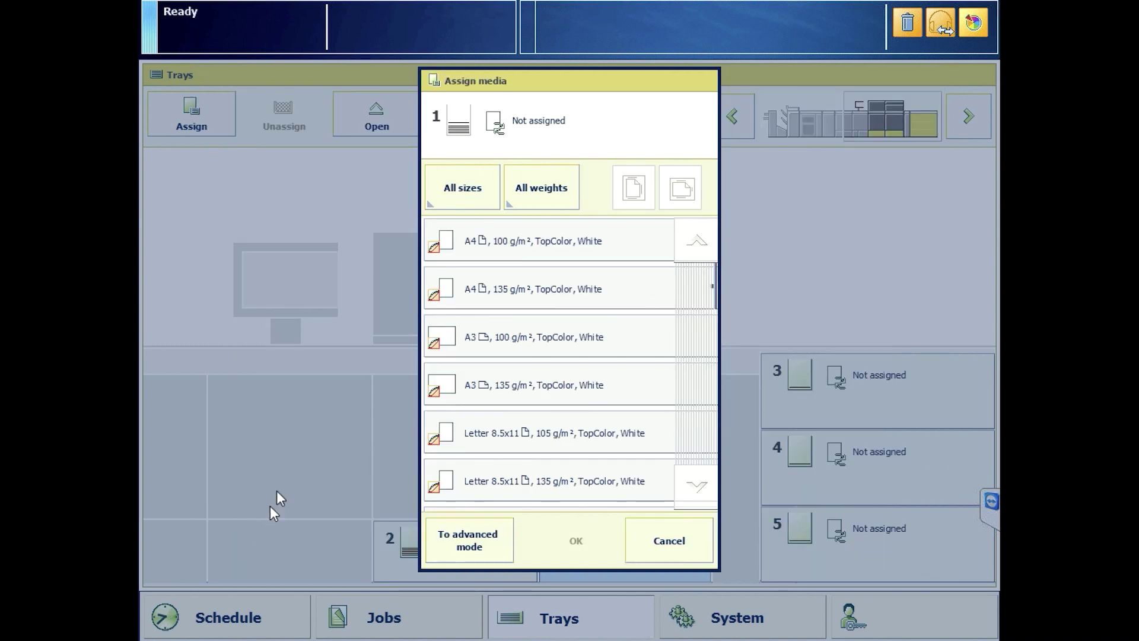
{"action": "left_click", "coordinate": [475, 196]}
{"action": "scroll", "coordinate": [488, 364], "scroll_direction": "down", "scroll_amount": 2}
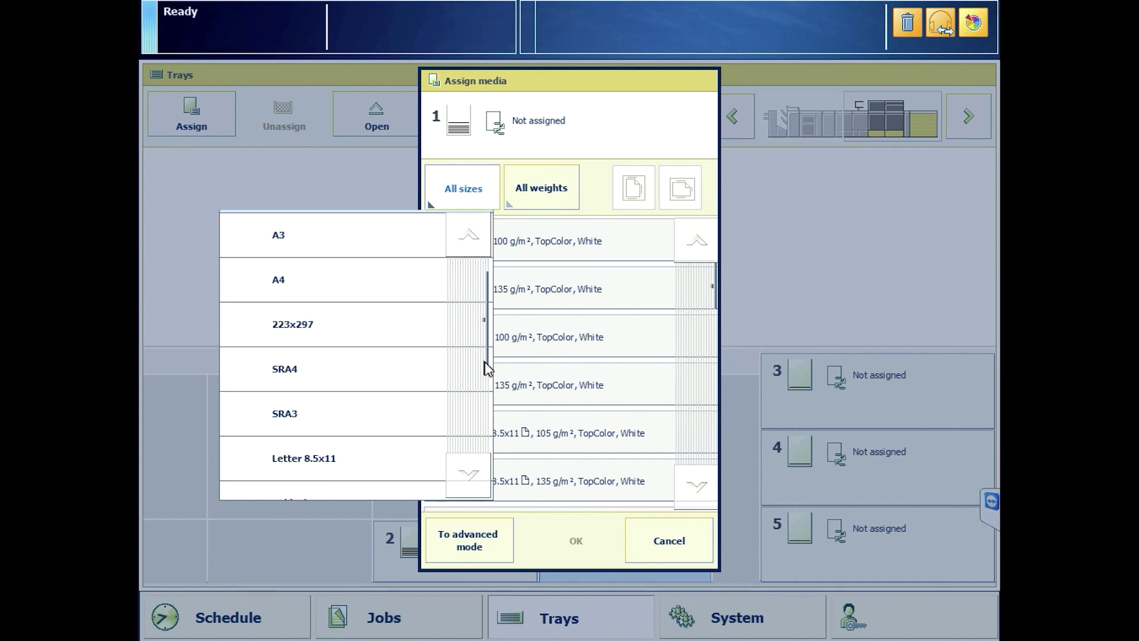
{"action": "left_click", "coordinate": [359, 447]}
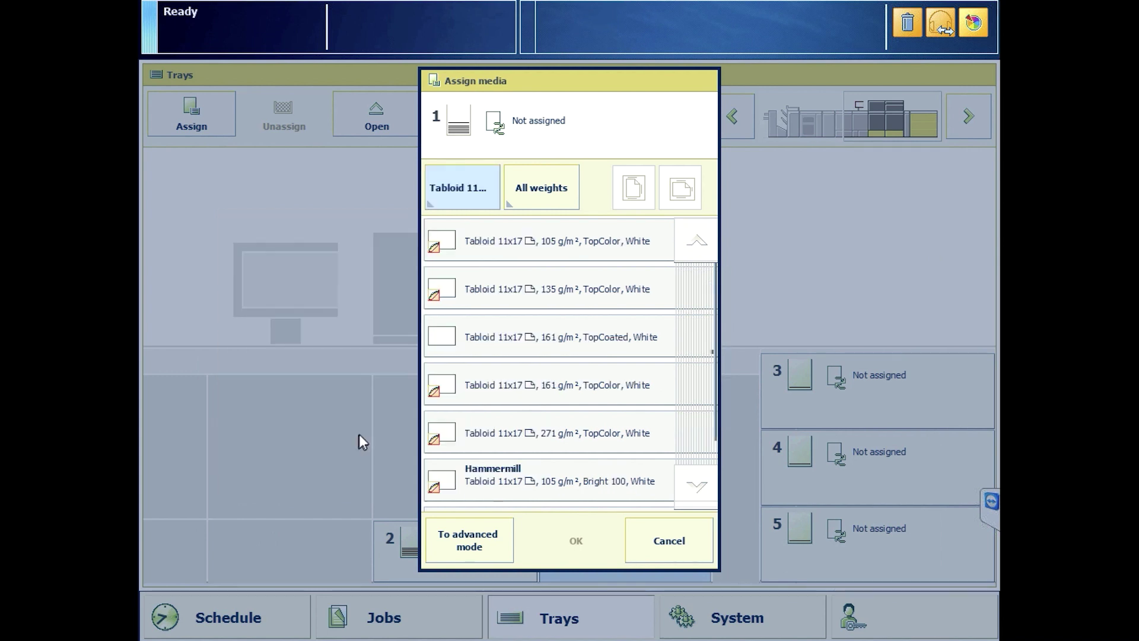
{"action": "left_click", "coordinate": [569, 243]}
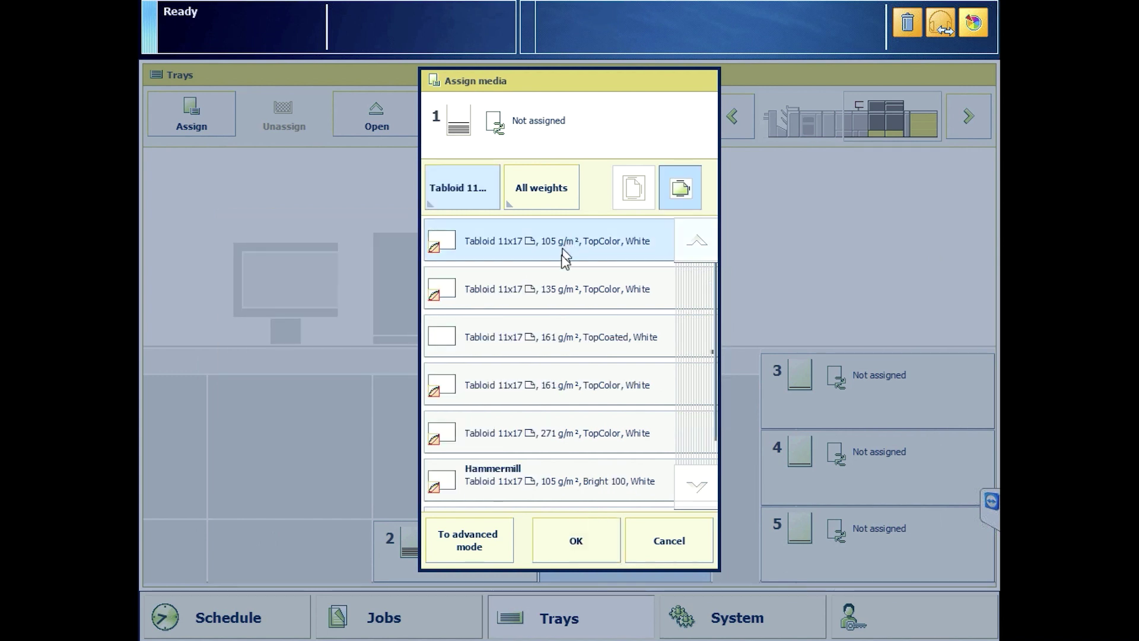
{"action": "left_click", "coordinate": [587, 542]}
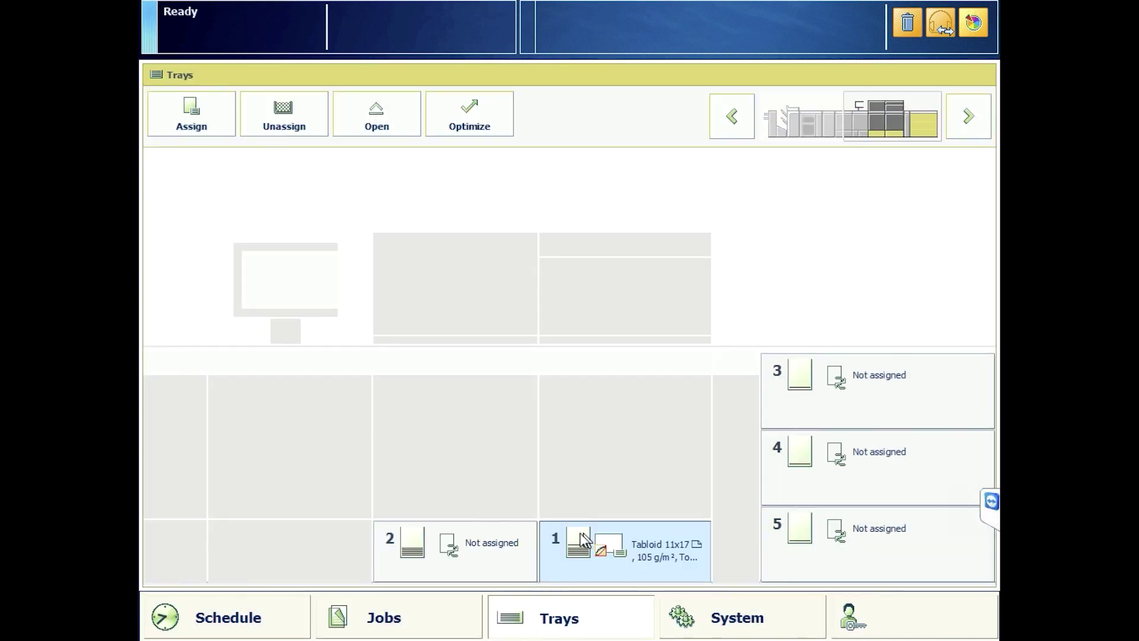
{"action": "left_click", "coordinate": [489, 549]}
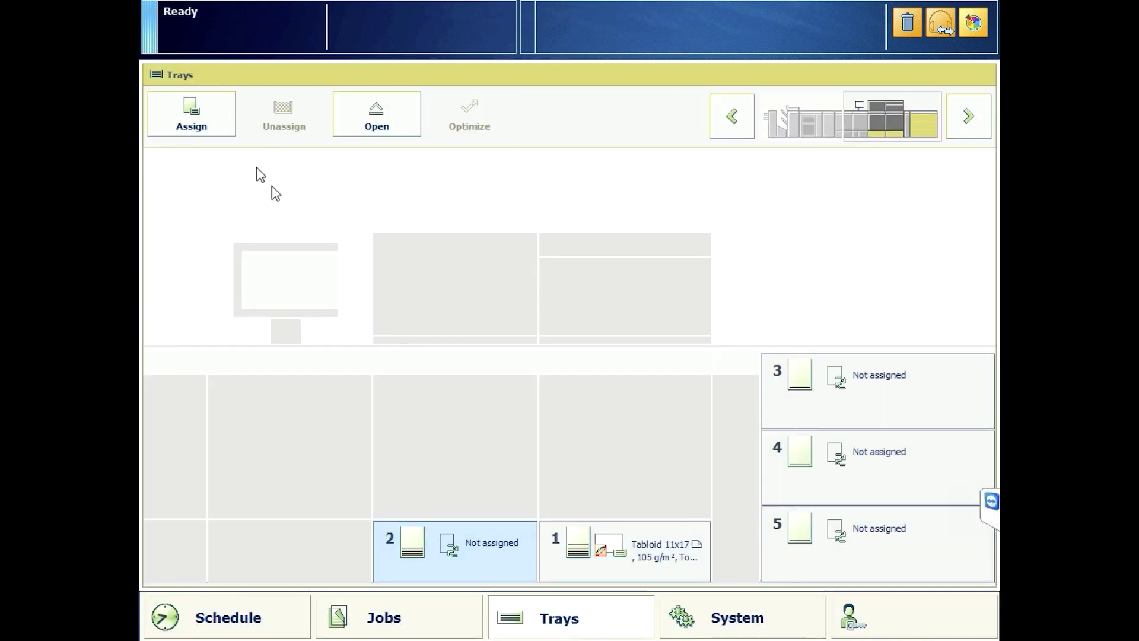
- Search the advanced media table for 'ha' and load Hammermill Tabloid 11x17, 105 g/m² into tray 2
{"action": "left_click", "coordinate": [201, 123]}
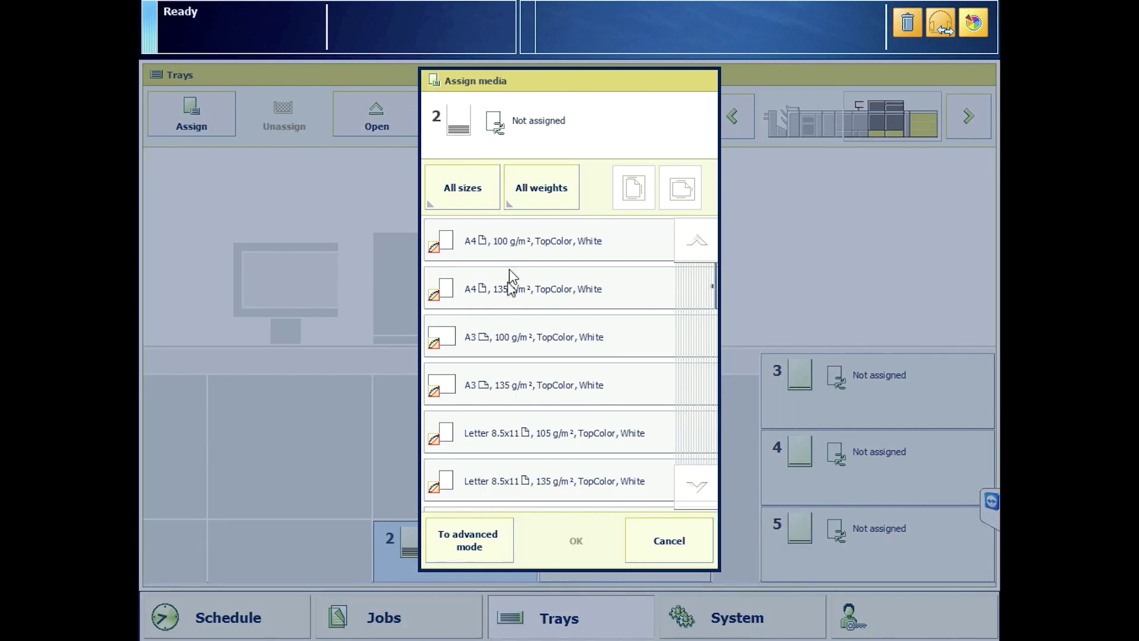
{"action": "left_click", "coordinate": [469, 540]}
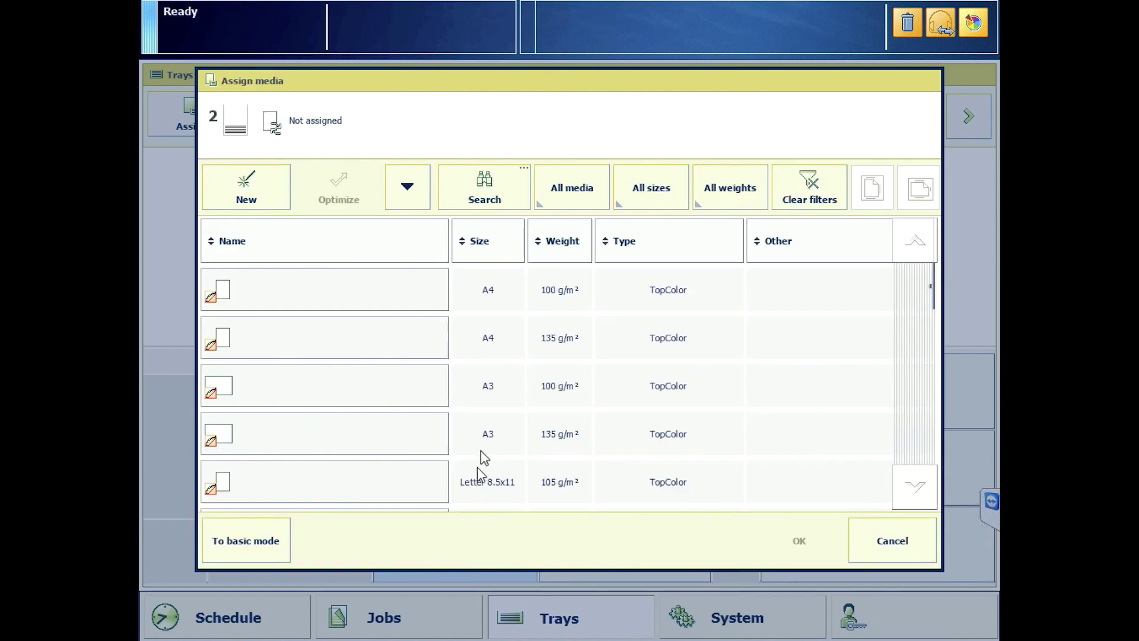
{"action": "left_click", "coordinate": [501, 194]}
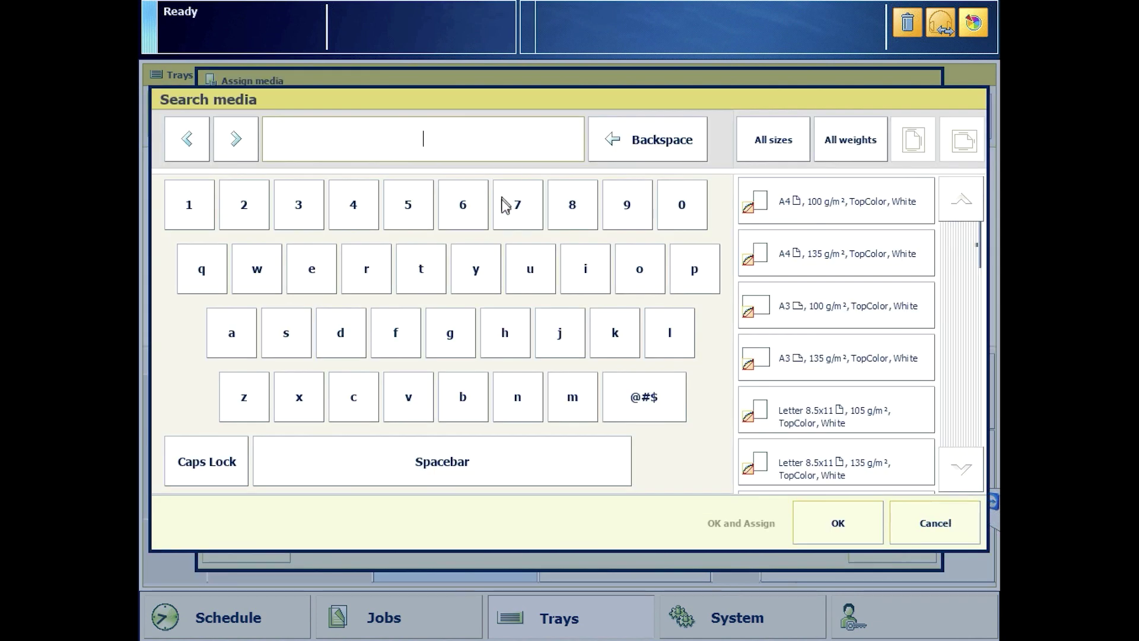
{"action": "left_click", "coordinate": [504, 335]}
{"action": "left_click", "coordinate": [232, 334]}
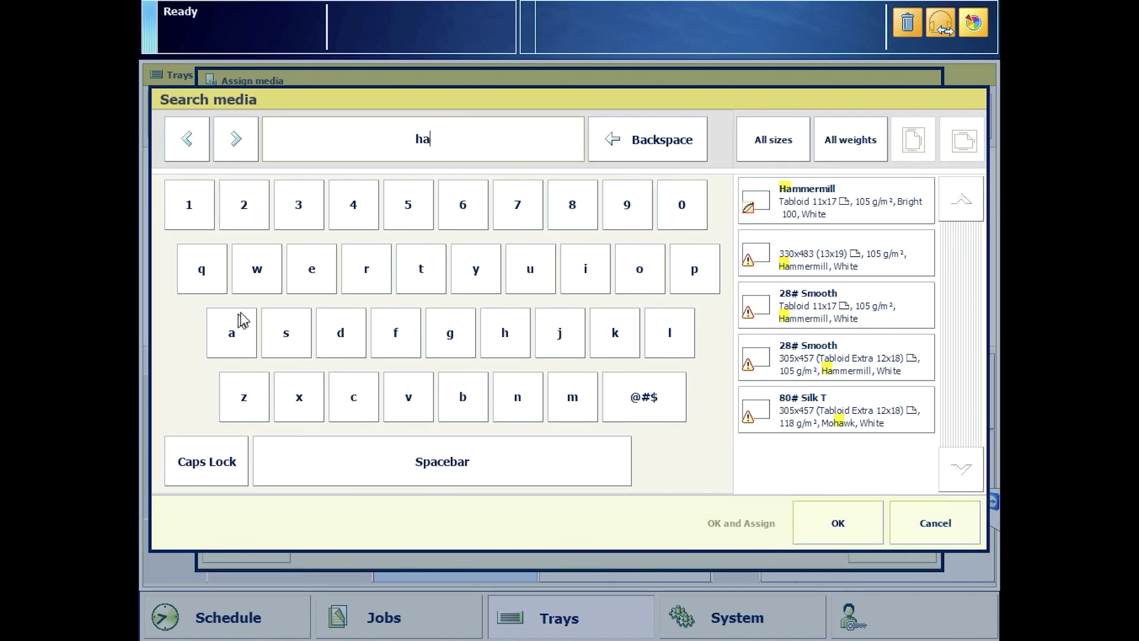
{"action": "left_click", "coordinate": [839, 205]}
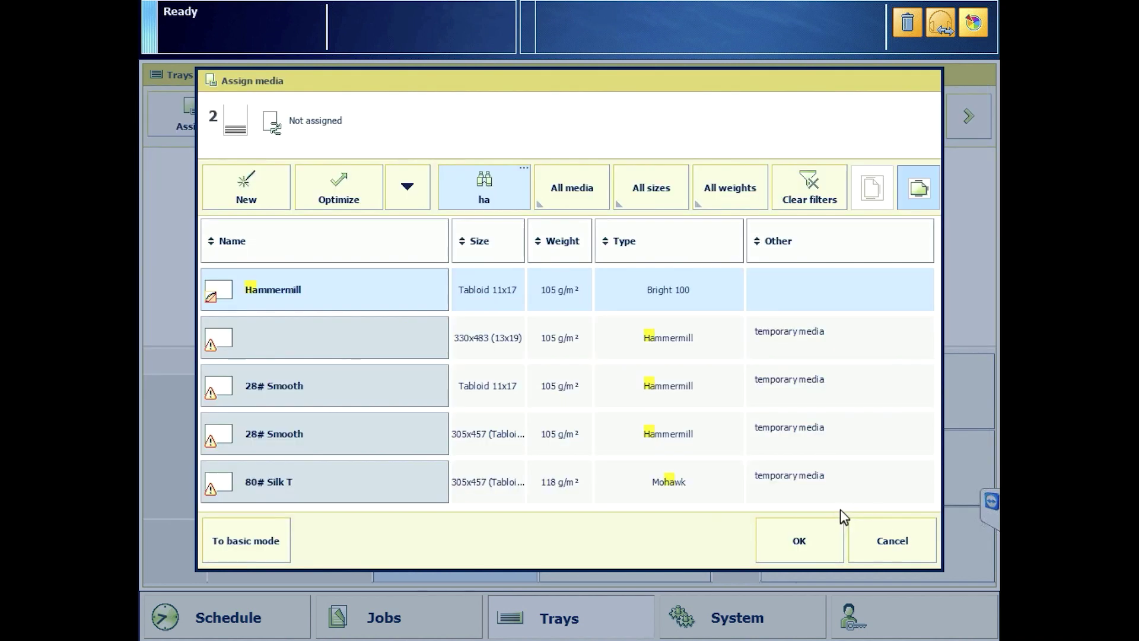
{"action": "left_click", "coordinate": [822, 542]}
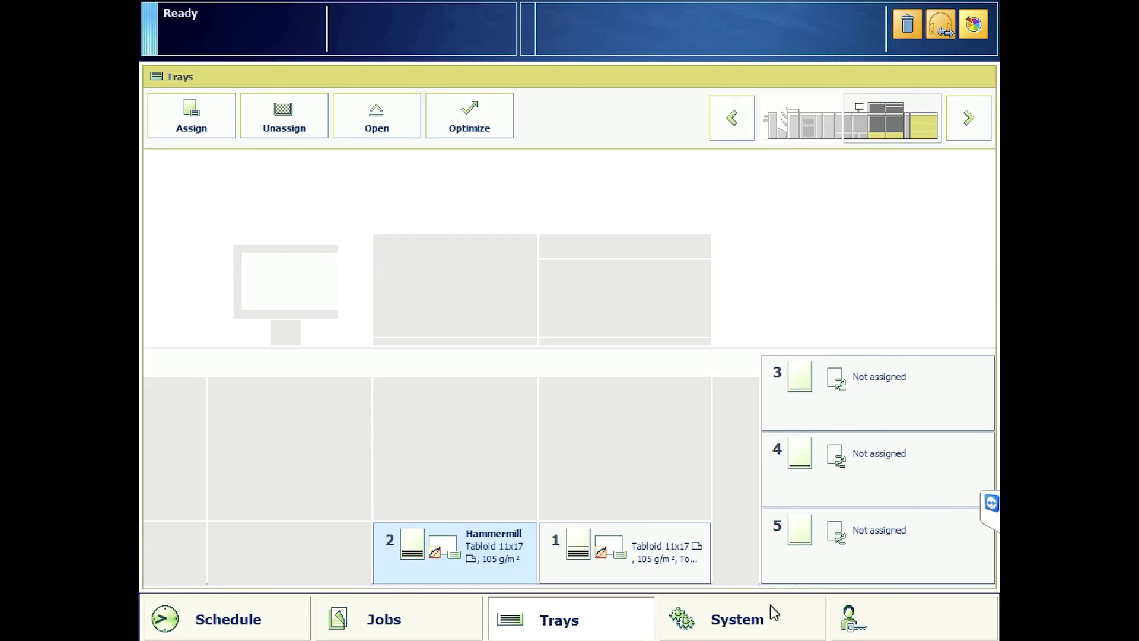
- Run only Auto Gradation Adjustment, with Shading correction unchecked, and finish the AGA wizard
{"action": "left_click", "coordinate": [776, 613]}
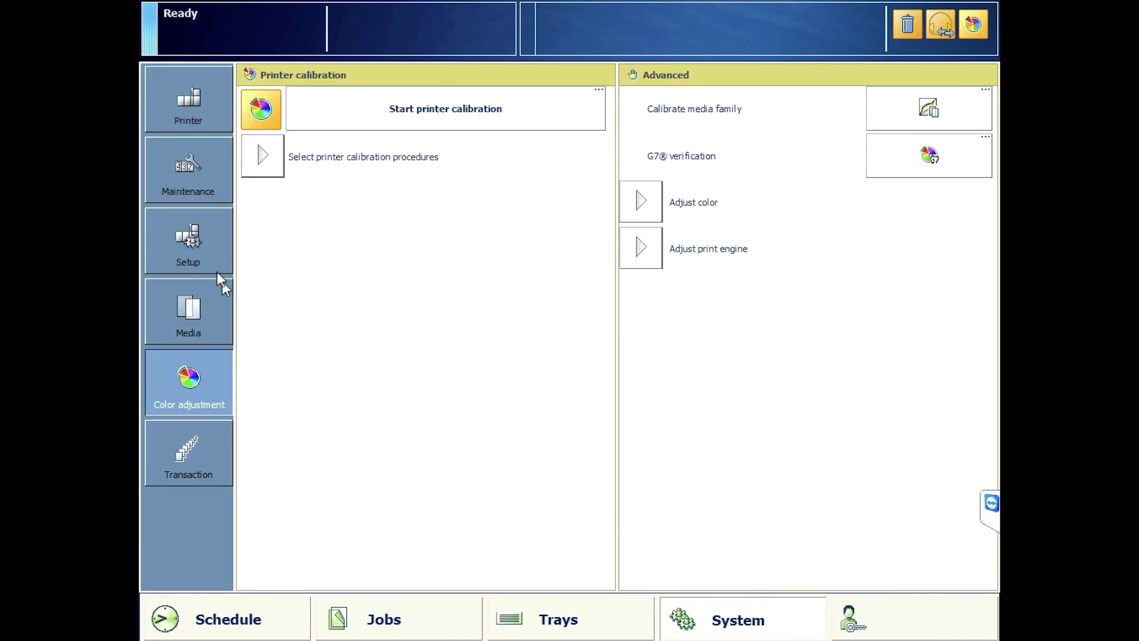
{"action": "left_click", "coordinate": [261, 158]}
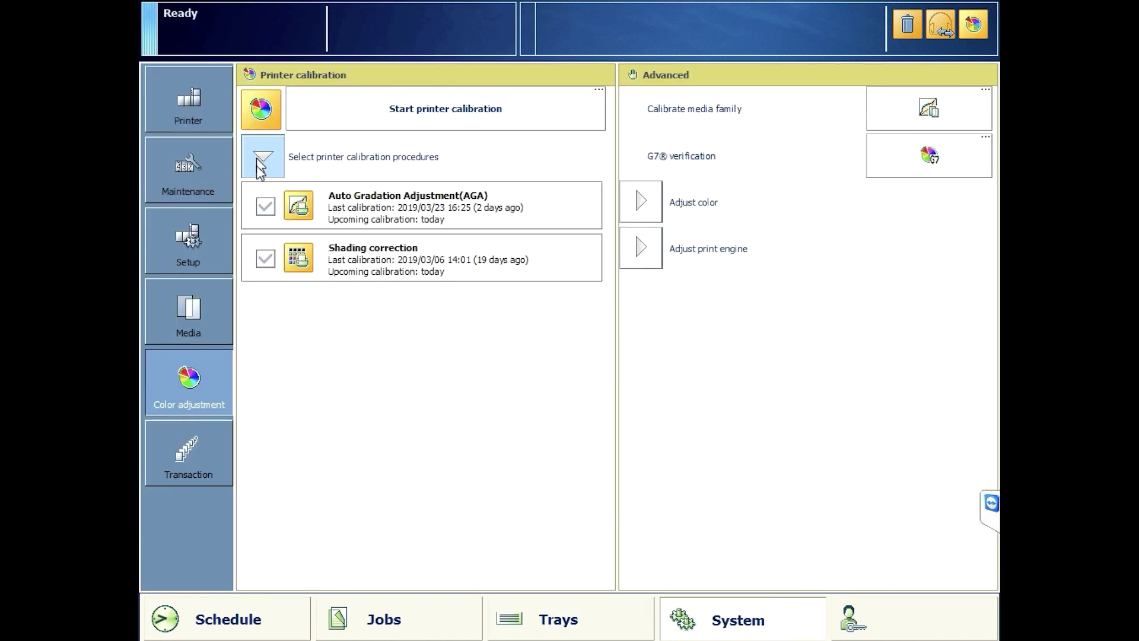
{"action": "left_click", "coordinate": [265, 257]}
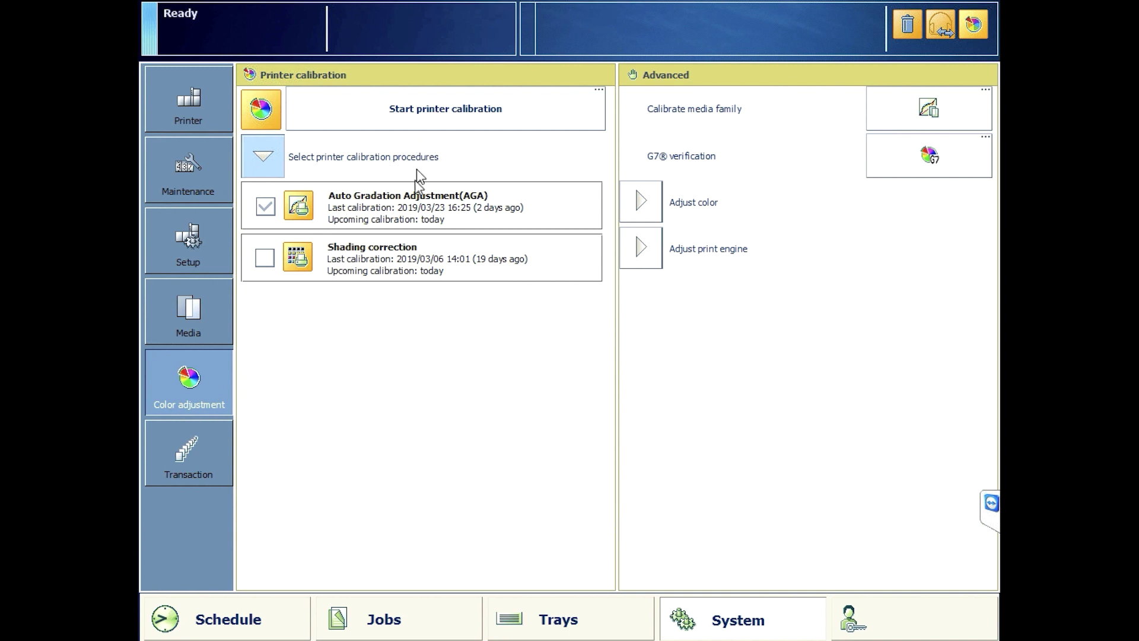
{"action": "left_click", "coordinate": [495, 109]}
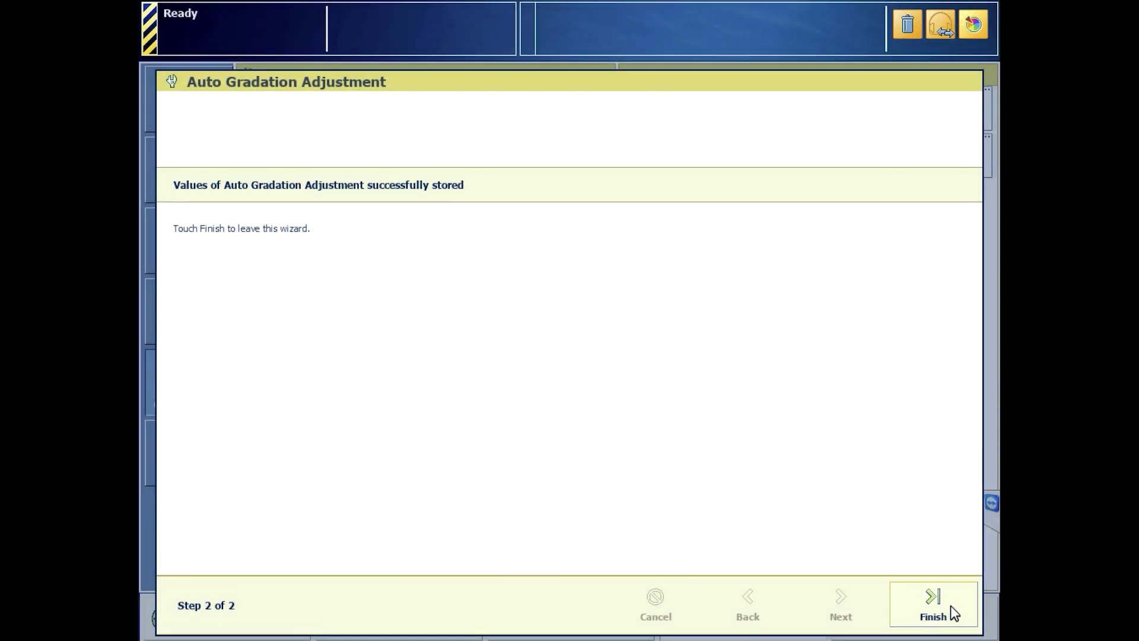
{"action": "left_click", "coordinate": [949, 609]}
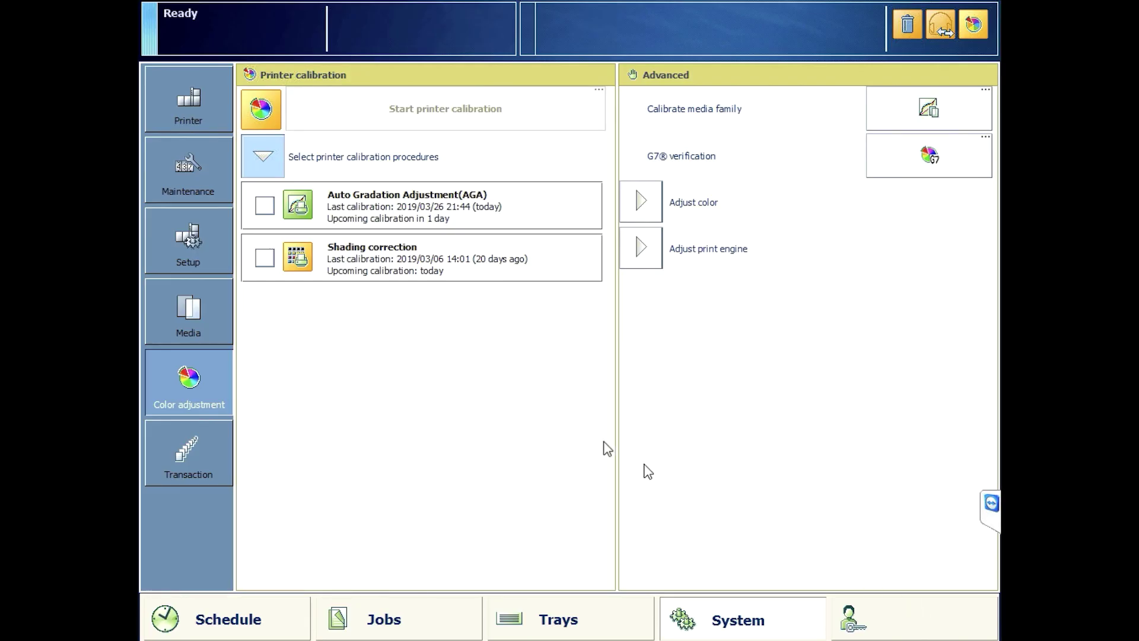
- Re-check Shading correction, start its calibration and advance to the chart measurement step
{"action": "left_click", "coordinate": [362, 259]}
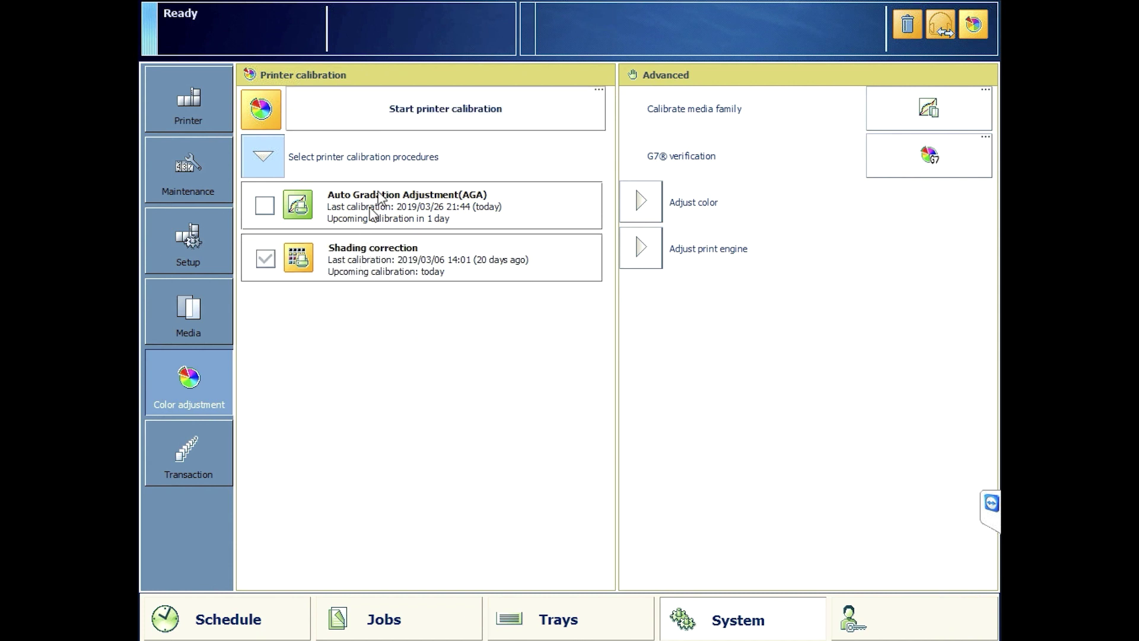
{"action": "left_click", "coordinate": [445, 115]}
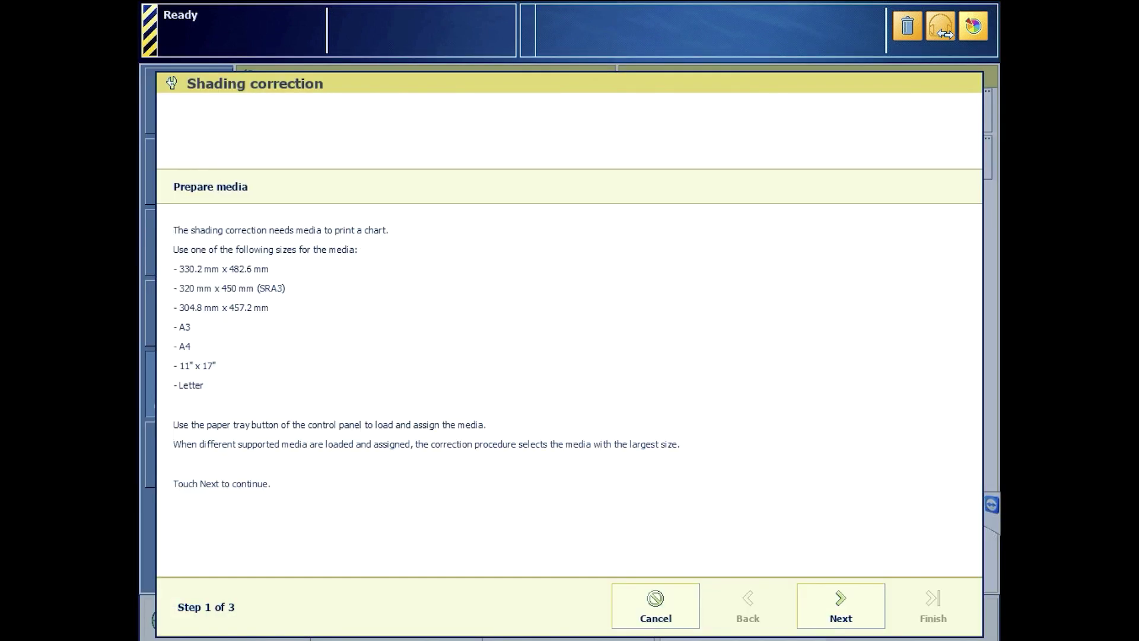
{"action": "key", "text": "Return"}
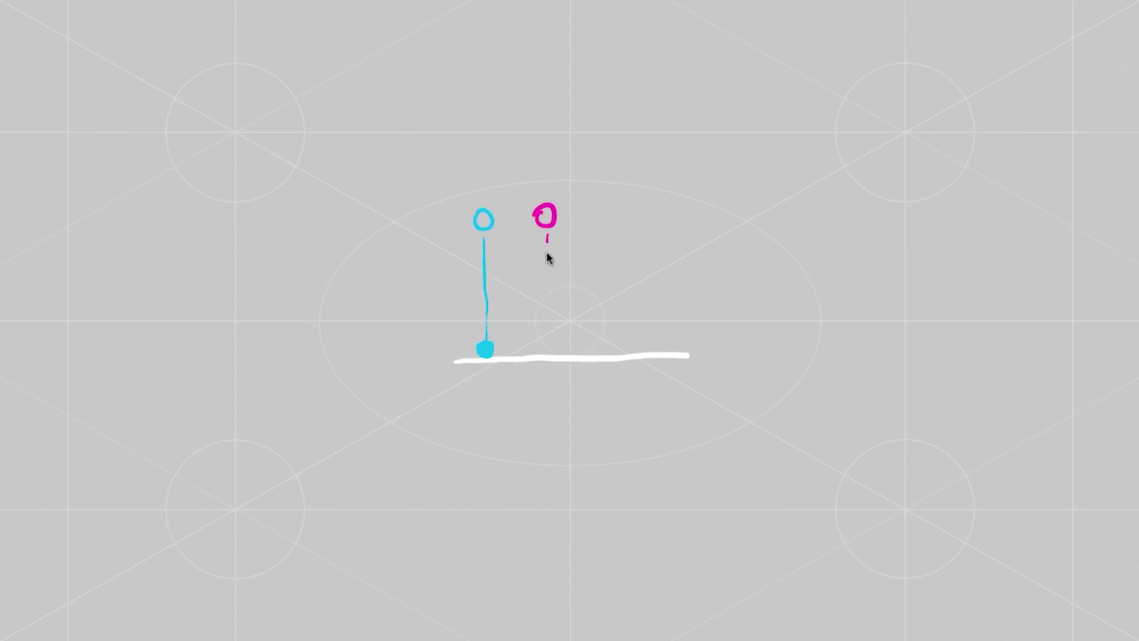
- Finish the magenta, yellow and black ink columns with base dots, and write NONE at upper left
{"action": "left_click_drag", "start_coordinate": [549, 350], "coordinate": [552, 353]}
{"action": "mouse_move", "coordinate": [617, 205]}
{"action": "left_mouse_down"}
{"action": "mouse_move", "coordinate": [631, 229]}
{"action": "mouse_move", "coordinate": [631, 349]}
{"action": "left_mouse_up"}
{"action": "left_click_drag", "start_coordinate": [671, 217], "coordinate": [676, 292]}
{"action": "left_click_drag", "start_coordinate": [755, 289], "coordinate": [757, 349]}
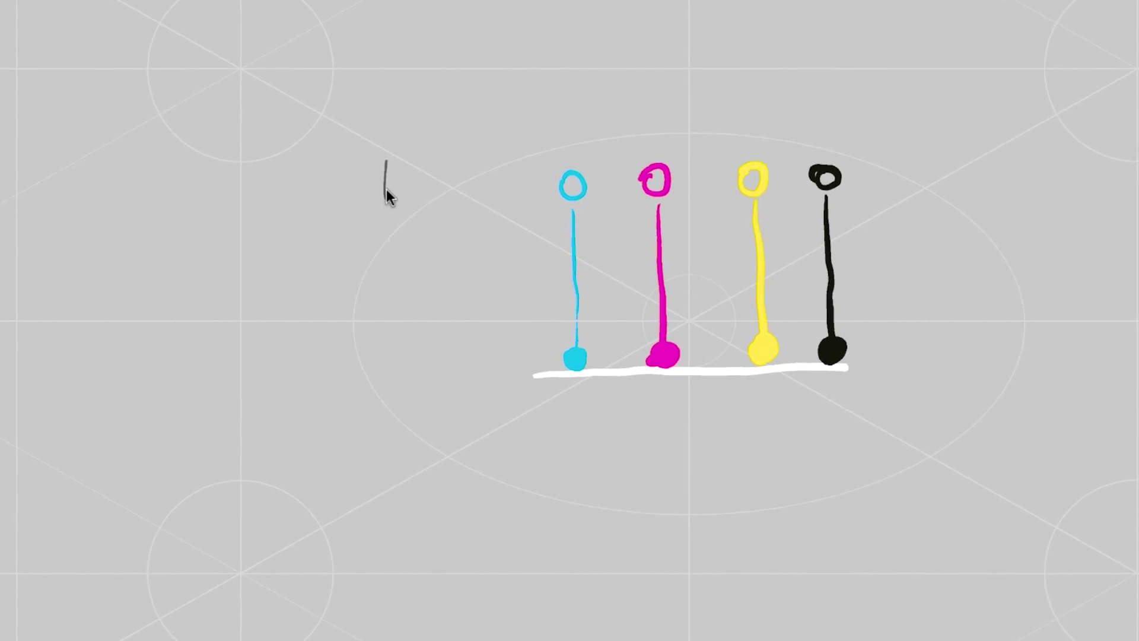
{"action": "mouse_move", "coordinate": [364, 212]}
{"action": "left_mouse_down"}
{"action": "mouse_move", "coordinate": [384, 173]}
{"action": "mouse_move", "coordinate": [468, 155]}
{"action": "left_mouse_up"}
{"action": "left_click_drag", "start_coordinate": [472, 160], "coordinate": [472, 181]}
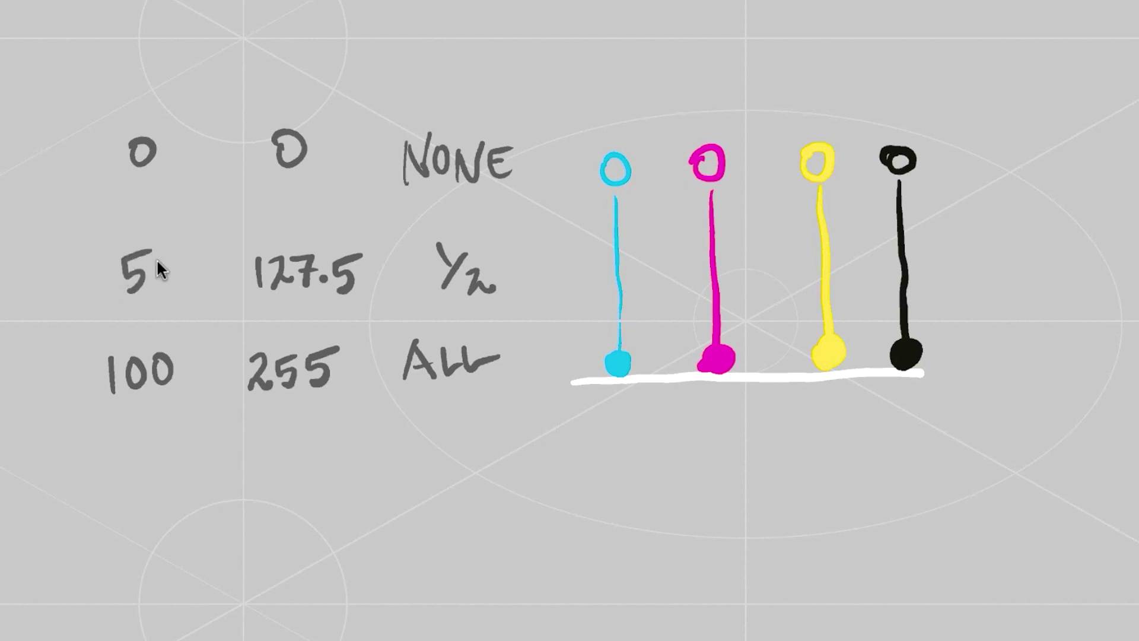
- Draw Dmax arrows under the cyan and magenta columns and write .9 under yellow
{"action": "mouse_move", "coordinate": [613, 455]}
{"action": "left_mouse_down"}
{"action": "mouse_move", "coordinate": [613, 405]}
{"action": "mouse_move", "coordinate": [624, 415]}
{"action": "left_mouse_up"}
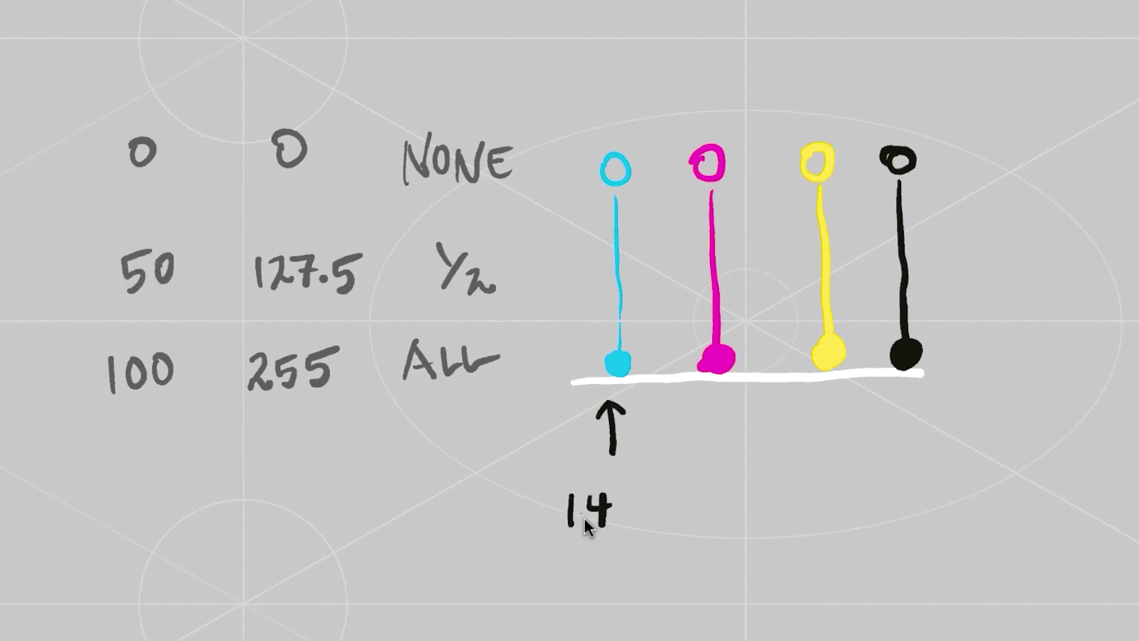
{"action": "left_click_drag", "start_coordinate": [703, 411], "coordinate": [730, 408]}
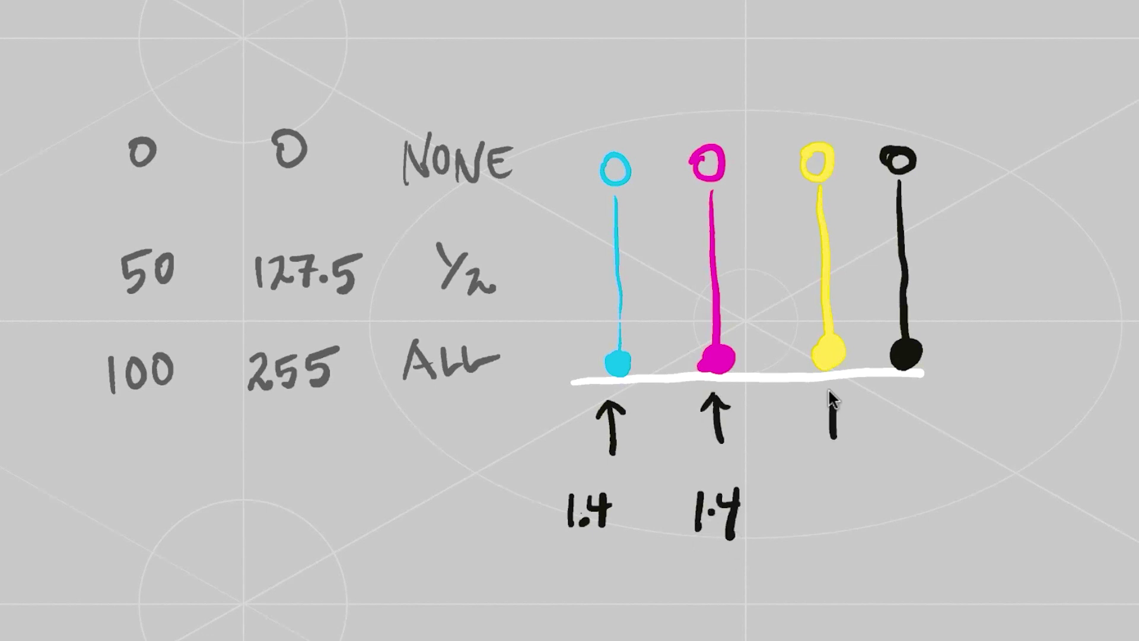
{"action": "left_click_drag", "start_coordinate": [837, 491], "coordinate": [835, 537]}
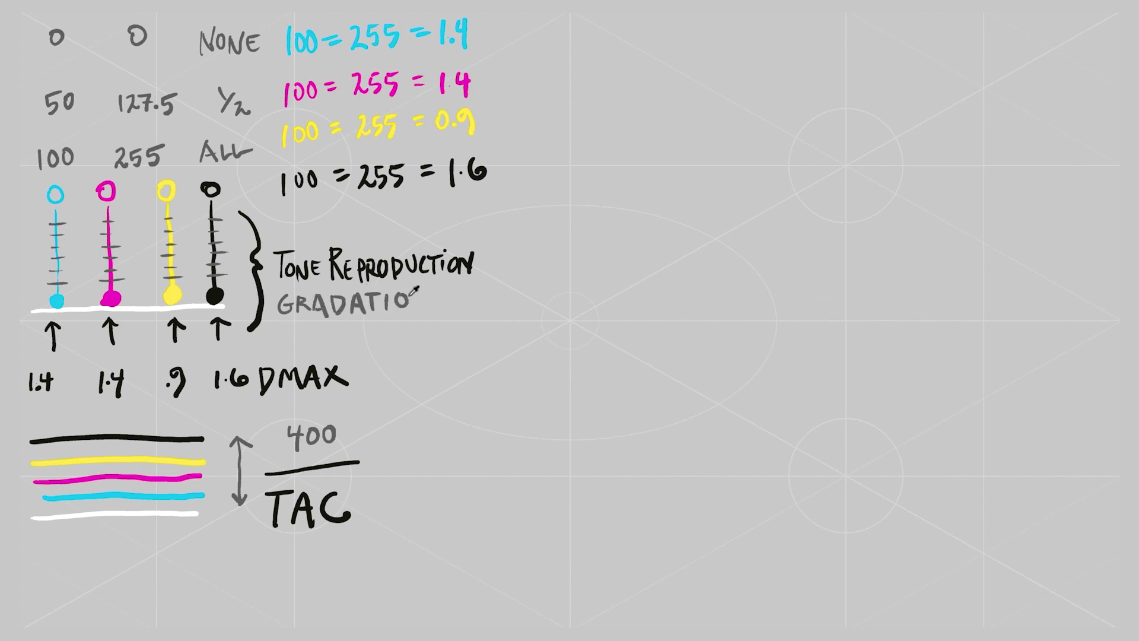
- Write the words GRADATION ADJUST beneath the Tone Reproduction label
{"action": "mouse_move", "coordinate": [294, 341]}
{"action": "left_mouse_down"}
{"action": "mouse_move", "coordinate": [319, 322]}
{"action": "mouse_move", "coordinate": [344, 332]}
{"action": "mouse_move", "coordinate": [401, 324]}
{"action": "left_mouse_up"}
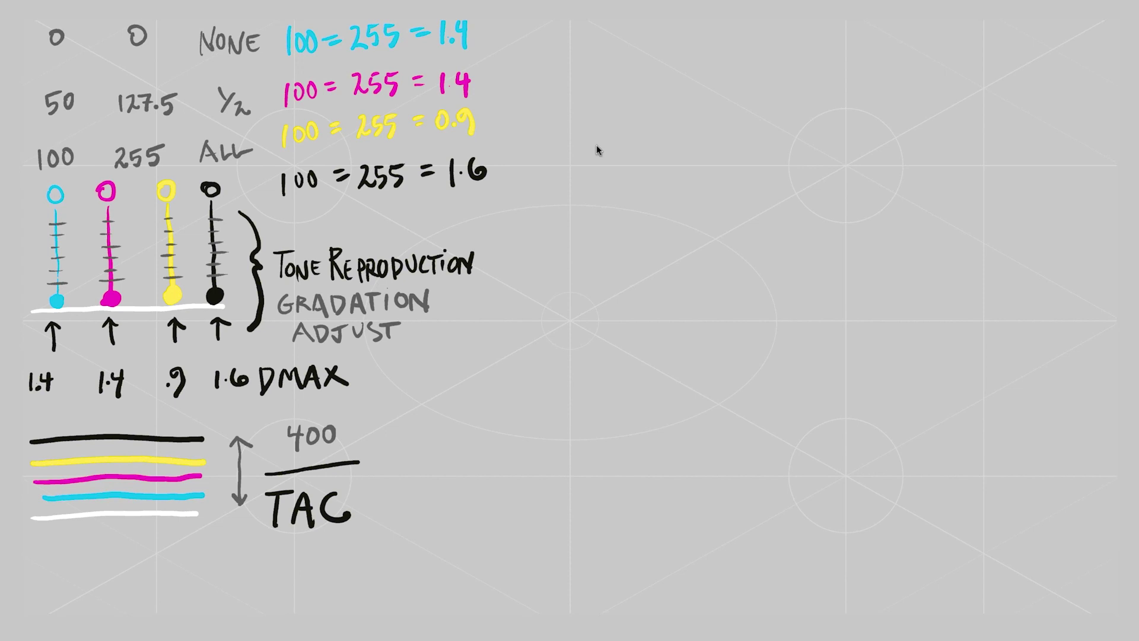
- Draw a long vertical black grid line separating the CMYK notes from the empty right side
{"action": "left_click_drag", "start_coordinate": [596, 145], "coordinate": [607, 536]}
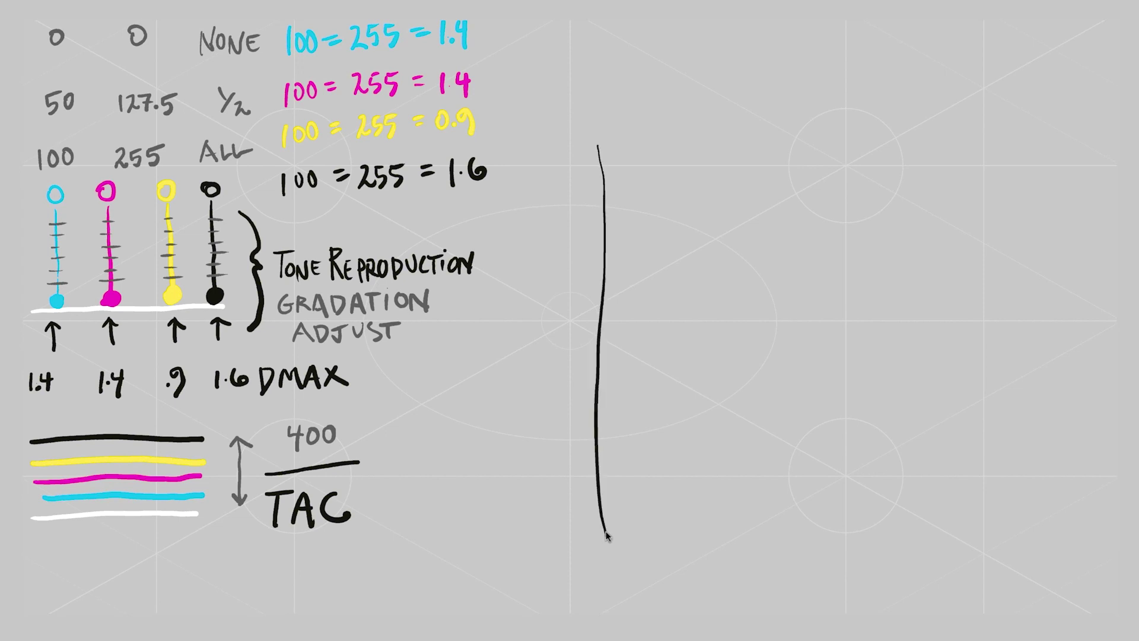